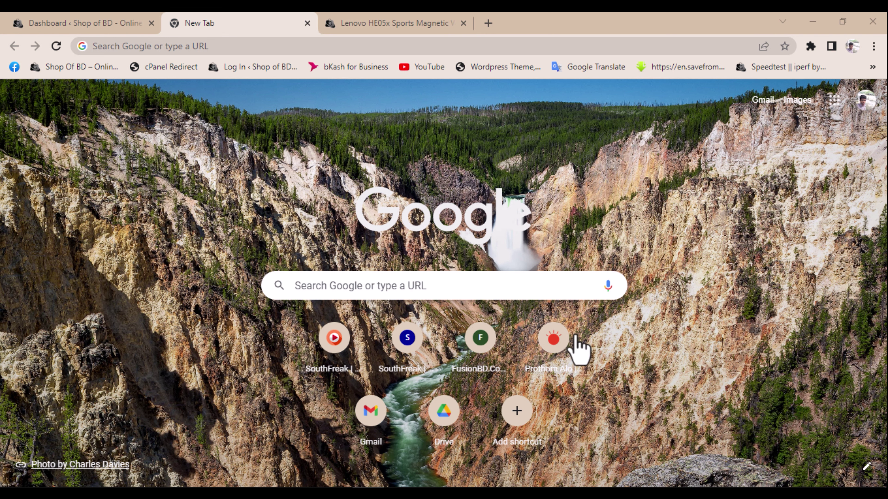
Switch to the Lenovo HE05x earphones page and check its ৳500.00 sale price
{"action": "left_click", "coordinate": [374, 22]}
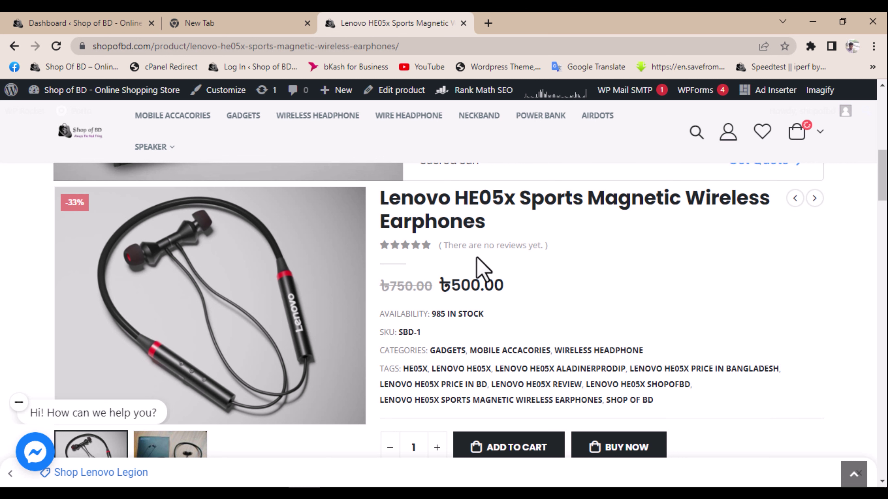
{"action": "left_click_drag", "start_coordinate": [470, 286], "coordinate": [492, 288]}
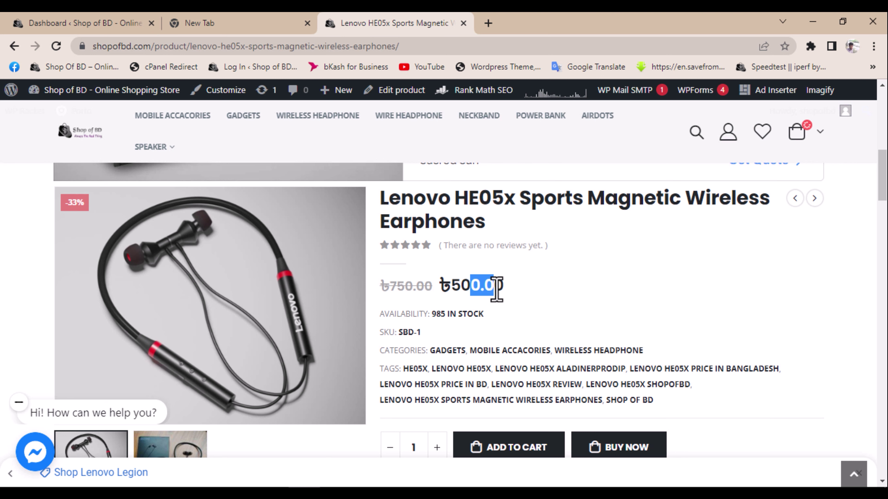
{"action": "left_click", "coordinate": [524, 311]}
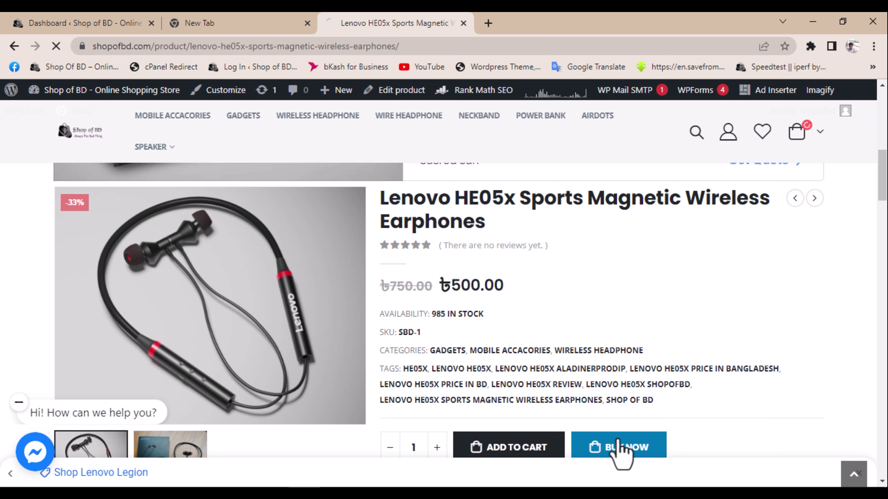
{"action": "scroll", "coordinate": [647, 361], "scroll_direction": "down", "scroll_amount": 2}
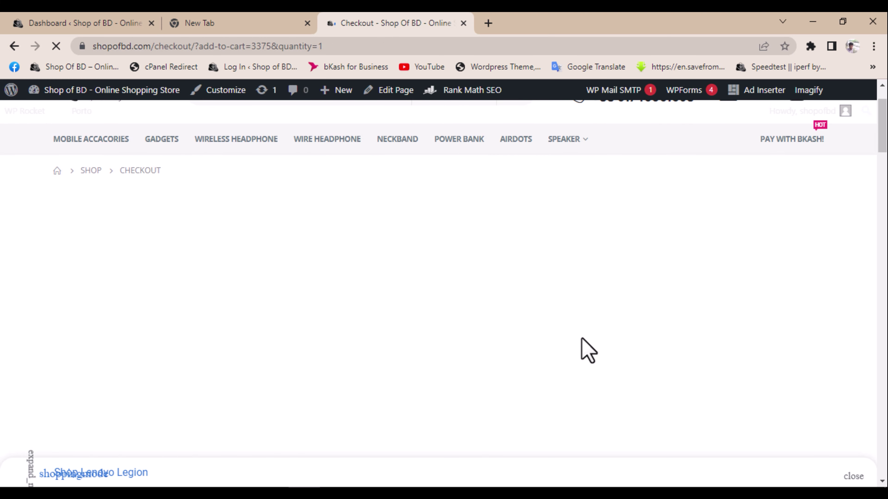
{"action": "scroll", "coordinate": [568, 348], "scroll_direction": "down", "scroll_amount": 5}
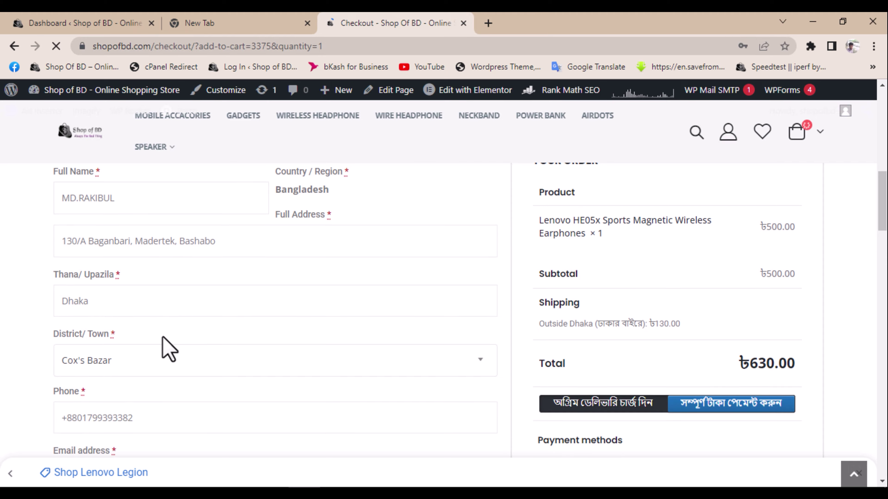
{"action": "scroll", "coordinate": [222, 337], "scroll_direction": "down", "scroll_amount": 5}
{"action": "scroll", "coordinate": [220, 338], "scroll_direction": "up", "scroll_amount": 3}
{"action": "scroll", "coordinate": [674, 317], "scroll_direction": "up", "scroll_amount": 2}
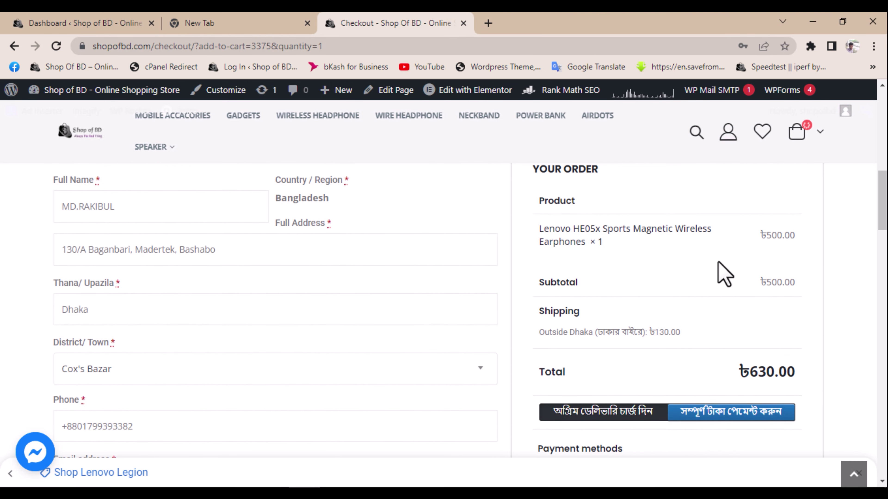
Check the checkout summary: ৳500.00 earphones plus ৳130.00 shipping, ৳630.00 total with bKash
{"action": "left_click_drag", "start_coordinate": [778, 242], "coordinate": [800, 246]}
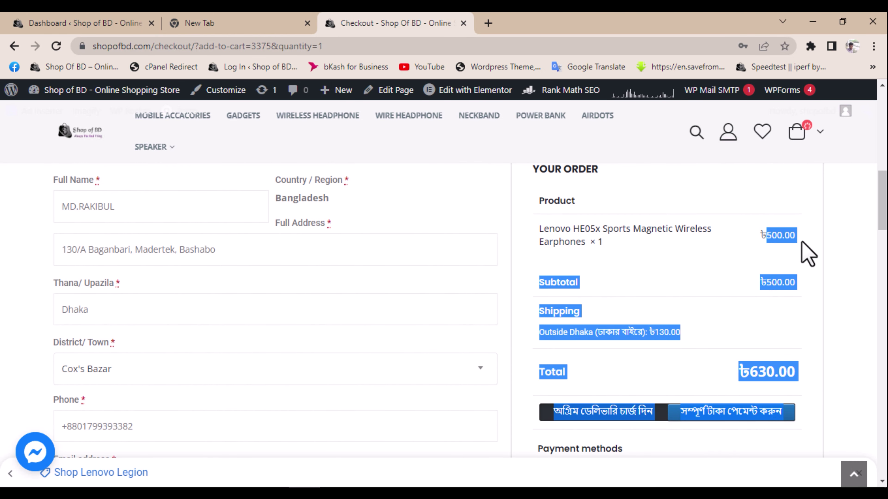
{"action": "left_click", "coordinate": [772, 268]}
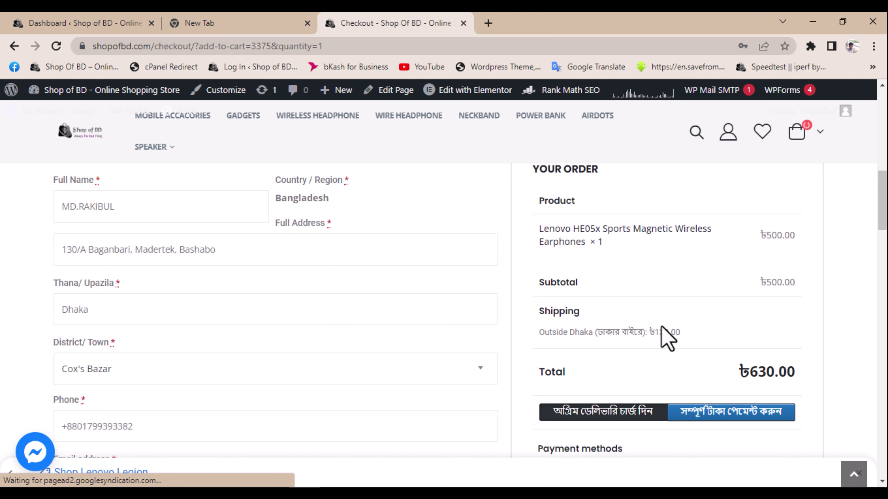
{"action": "left_click_drag", "start_coordinate": [654, 334], "coordinate": [677, 346]}
{"action": "left_click", "coordinate": [683, 351]}
{"action": "scroll", "coordinate": [698, 341], "scroll_direction": "down", "scroll_amount": 4}
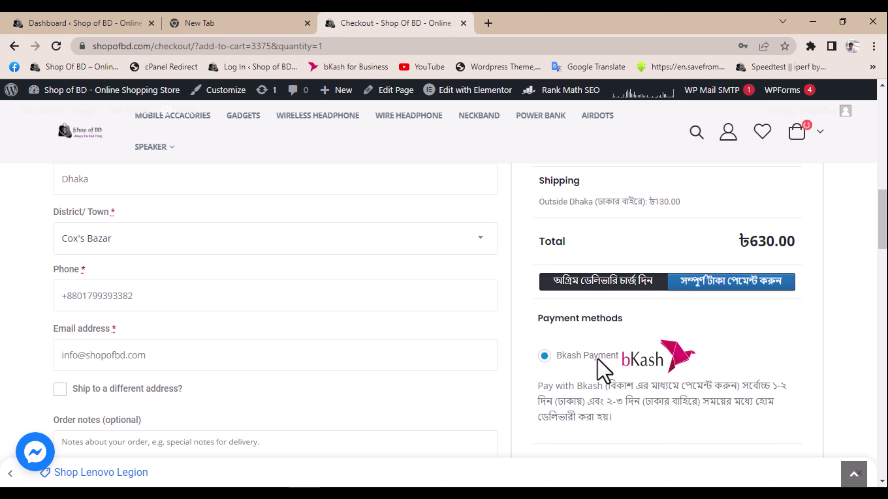
{"action": "scroll", "coordinate": [608, 384], "scroll_direction": "down", "scroll_amount": 2}
{"action": "scroll", "coordinate": [690, 432], "scroll_direction": "up", "scroll_amount": 2}
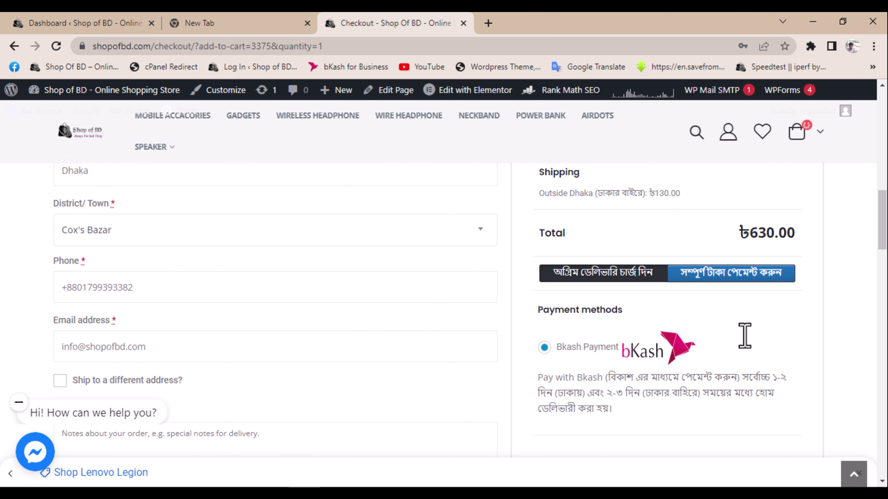
{"action": "scroll", "coordinate": [744, 336], "scroll_direction": "up", "scroll_amount": 4}
{"action": "scroll", "coordinate": [664, 357], "scroll_direction": "down", "scroll_amount": 2}
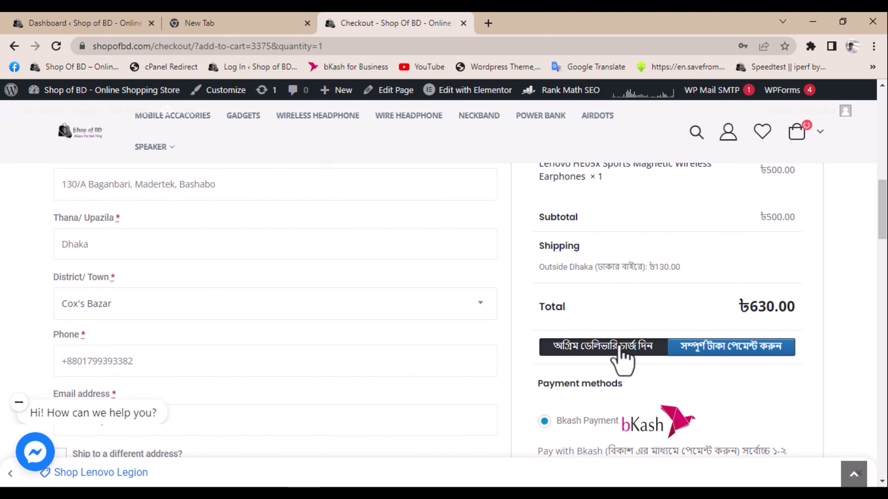
Choose to pay only the advance delivery charge and set the district to Dhaka
{"action": "left_click", "coordinate": [619, 346]}
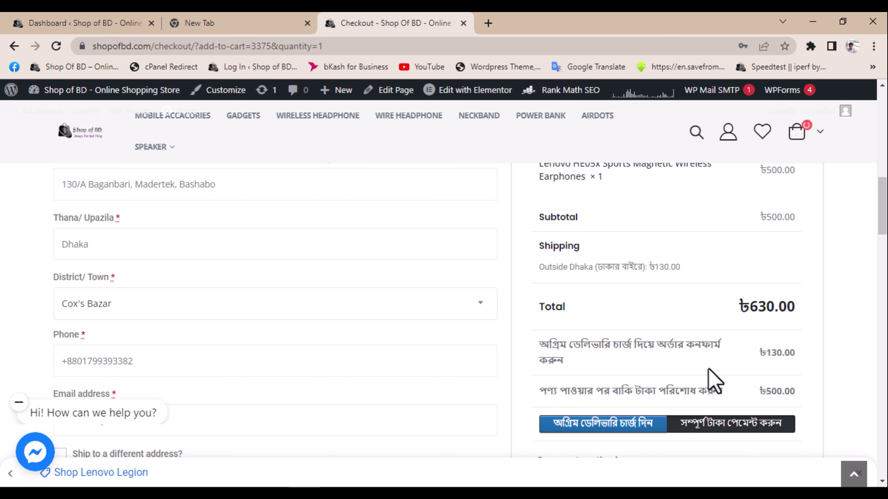
{"action": "double_click", "coordinate": [770, 354]}
{"action": "left_click", "coordinate": [693, 398]}
{"action": "left_click", "coordinate": [122, 310]}
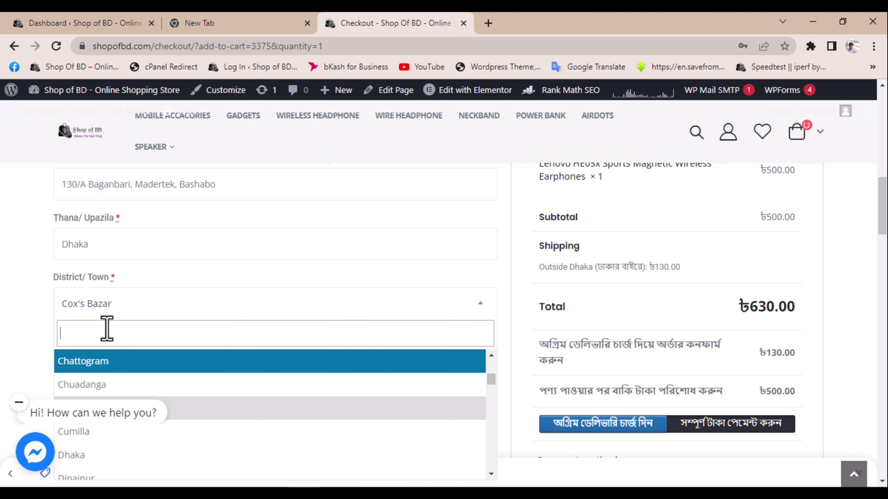
{"action": "type", "text": "dhaka"}
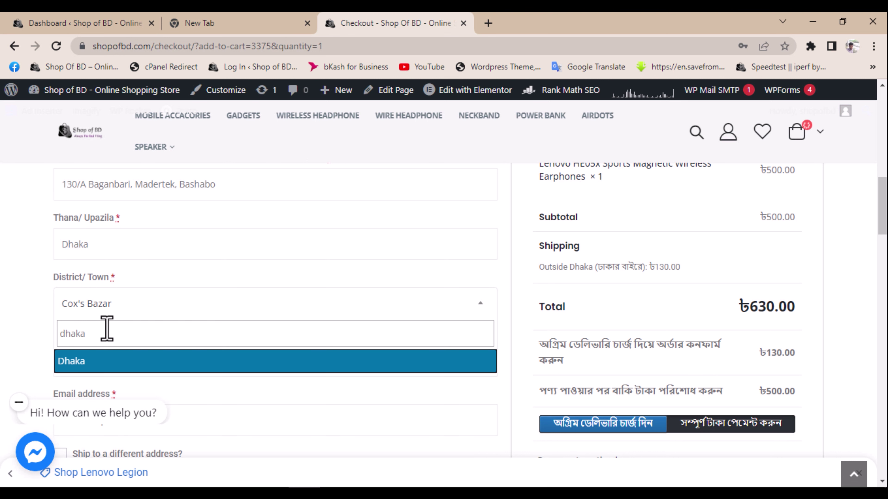
{"action": "left_click", "coordinate": [72, 364]}
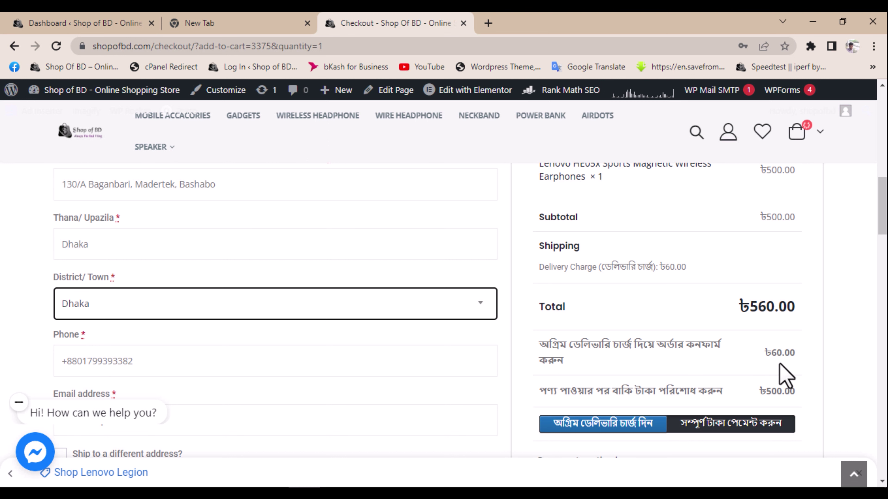
Confirm the ৳60.00 advance and ৳500.00 due on delivery, then start the bKash payment
{"action": "scroll", "coordinate": [779, 364], "scroll_direction": "down", "scroll_amount": 2}
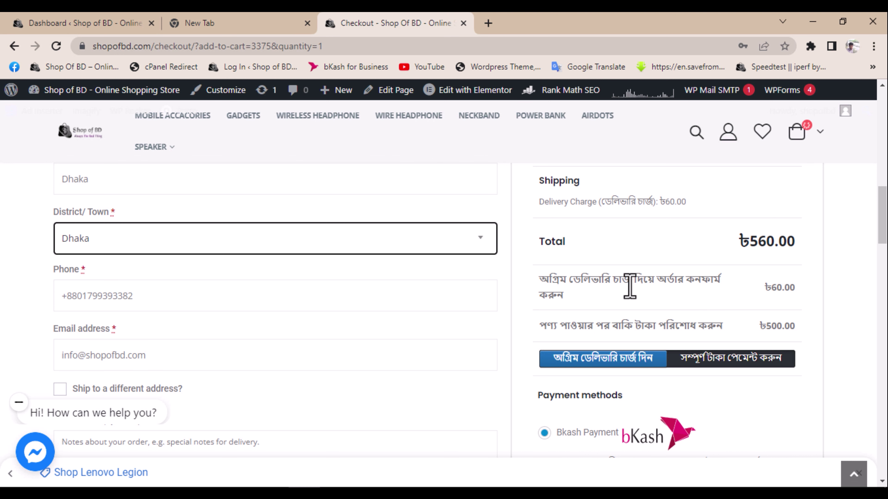
{"action": "scroll", "coordinate": [629, 286], "scroll_direction": "down", "scroll_amount": 4}
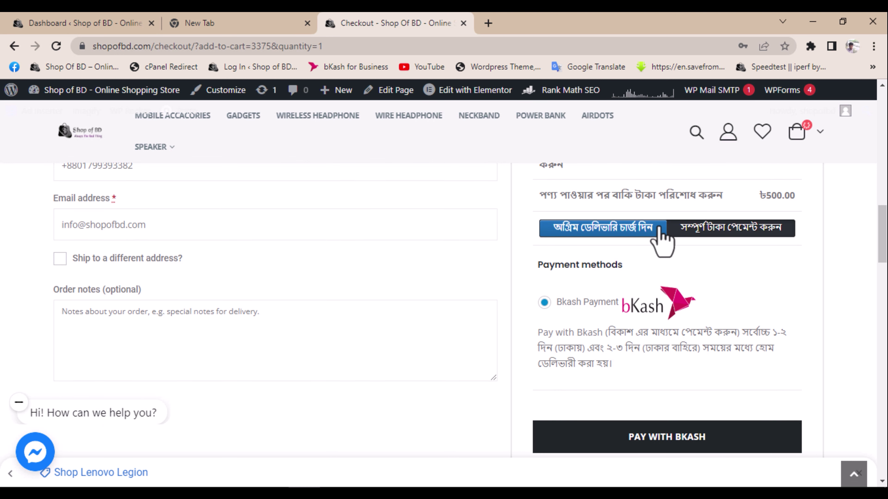
{"action": "scroll", "coordinate": [664, 252], "scroll_direction": "up", "scroll_amount": 2}
{"action": "scroll", "coordinate": [679, 290], "scroll_direction": "down", "scroll_amount": 2}
{"action": "scroll", "coordinate": [679, 281], "scroll_direction": "down", "scroll_amount": 2}
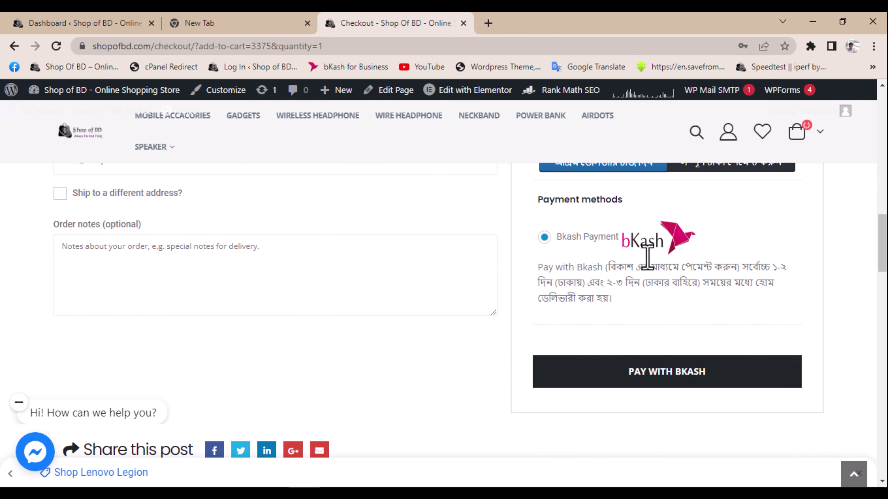
{"action": "scroll", "coordinate": [674, 271], "scroll_direction": "up", "scroll_amount": 2}
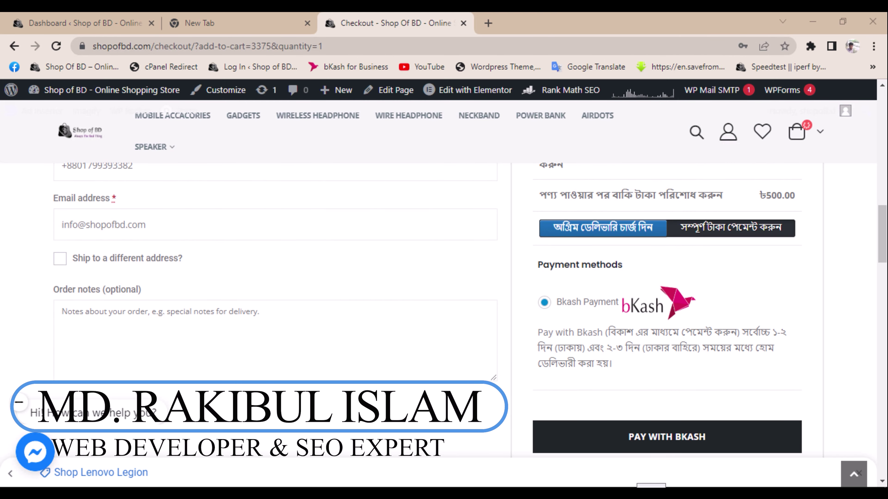
{"action": "scroll", "coordinate": [546, 287], "scroll_direction": "up", "scroll_amount": 4}
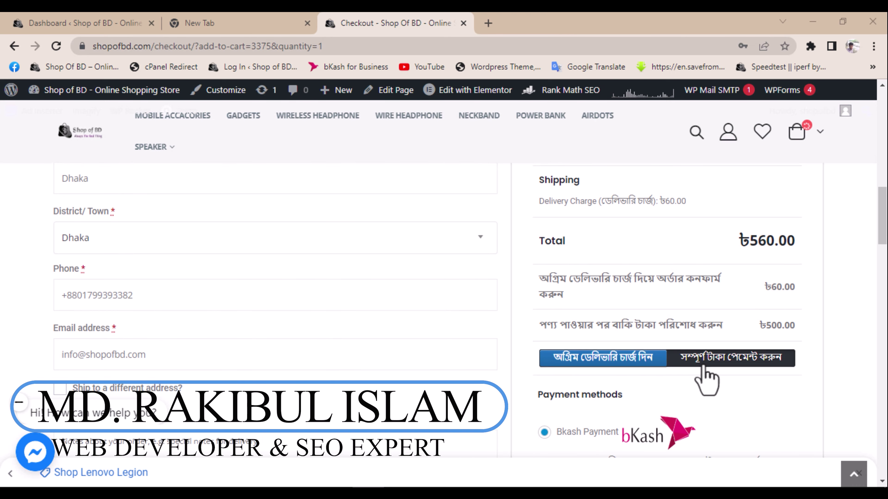
{"action": "scroll", "coordinate": [664, 357], "scroll_direction": "down", "scroll_amount": 5}
{"action": "scroll", "coordinate": [639, 338], "scroll_direction": "down", "scroll_amount": 1}
{"action": "left_click", "coordinate": [676, 381]}
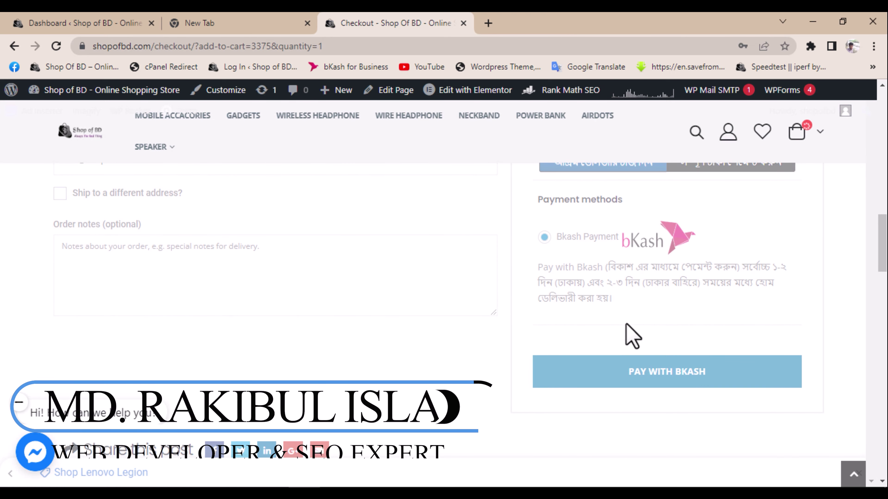
{"action": "scroll", "coordinate": [630, 337], "scroll_direction": "up", "scroll_amount": 1}
{"action": "scroll", "coordinate": [631, 341], "scroll_direction": "up", "scroll_amount": 2}
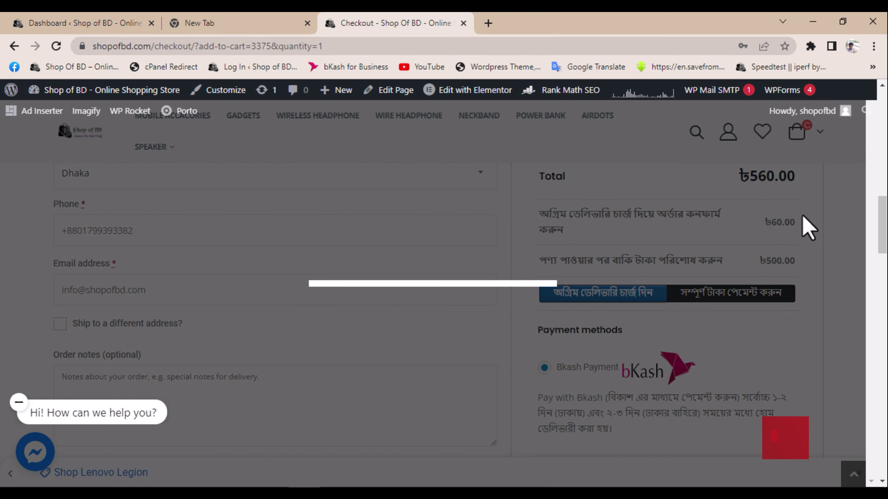
Pay the ৳60.00 in bKash by submitting the account number, verification code and PIN
{"action": "left_click_drag", "start_coordinate": [511, 235], "coordinate": [528, 235]}
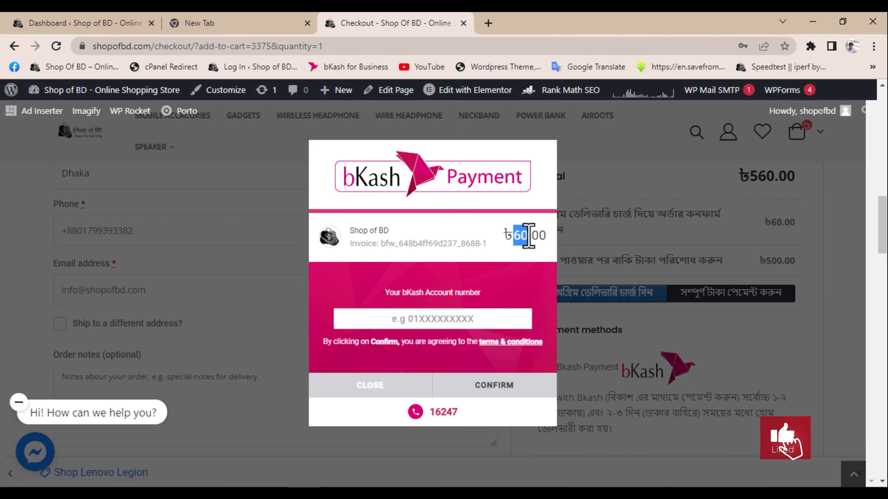
{"action": "left_click", "coordinate": [654, 257]}
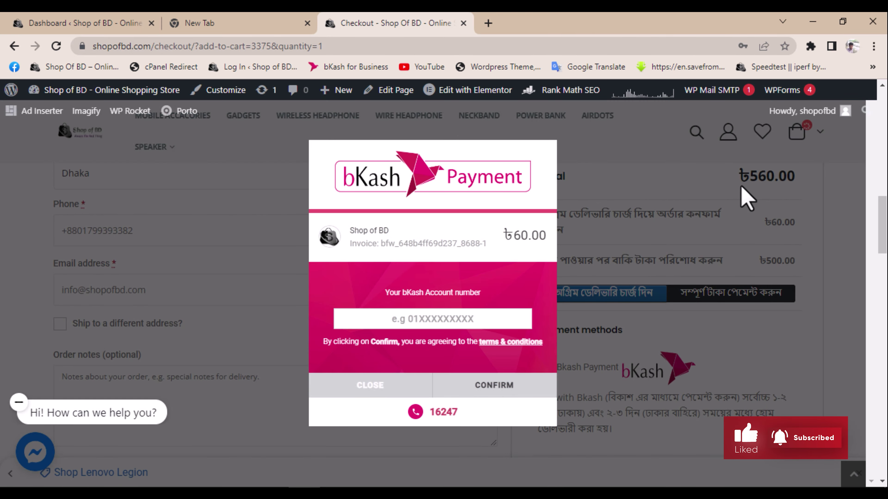
{"action": "left_click", "coordinate": [473, 320]}
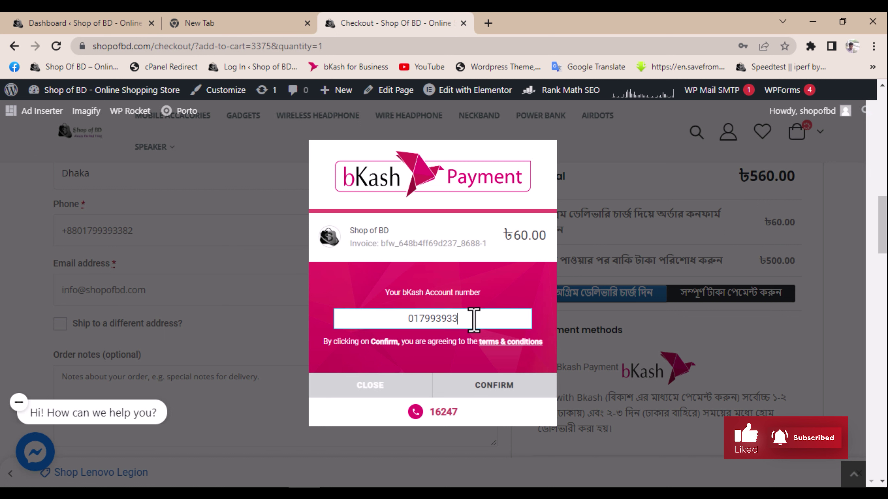
{"action": "key", "text": "Return"}
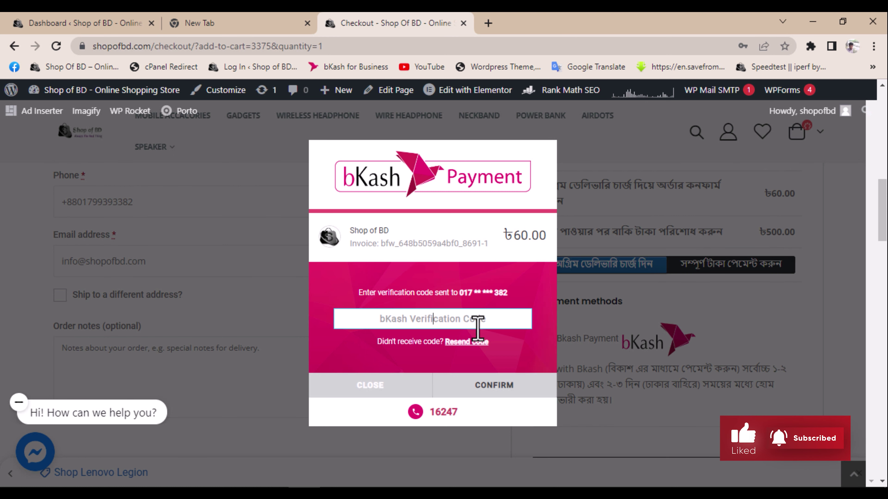
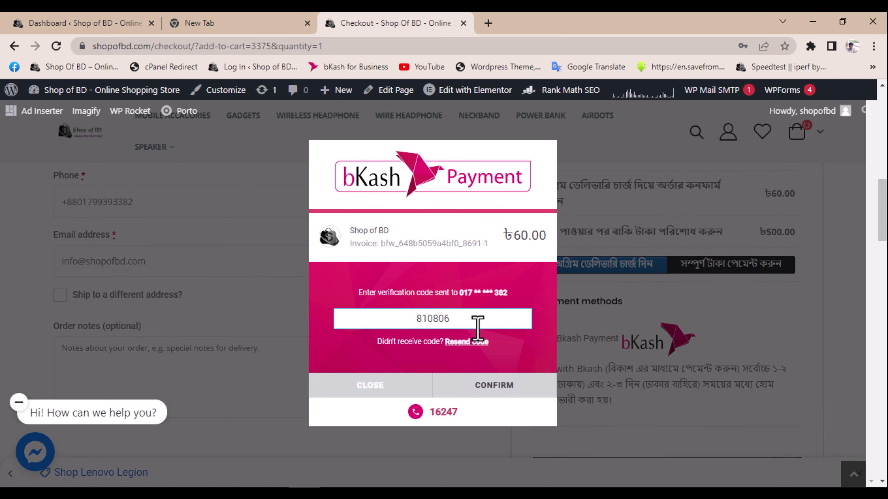
{"action": "key", "text": "Return"}
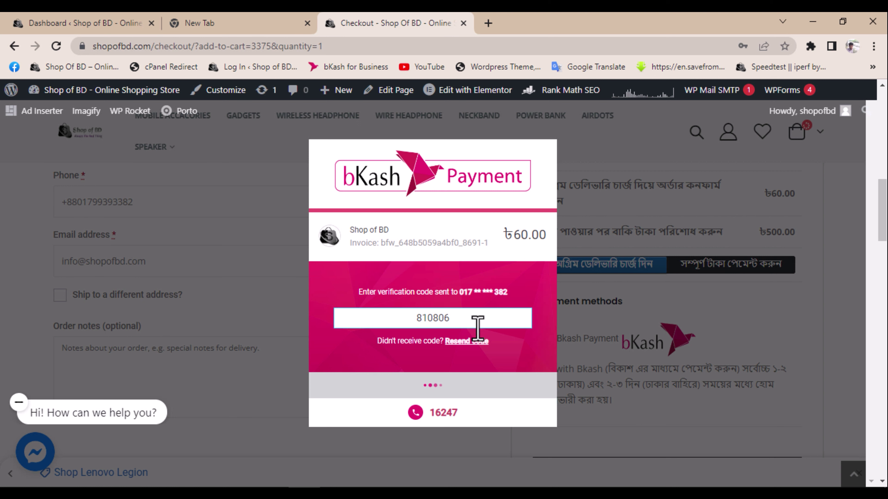
{"action": "key", "text": "Return"}
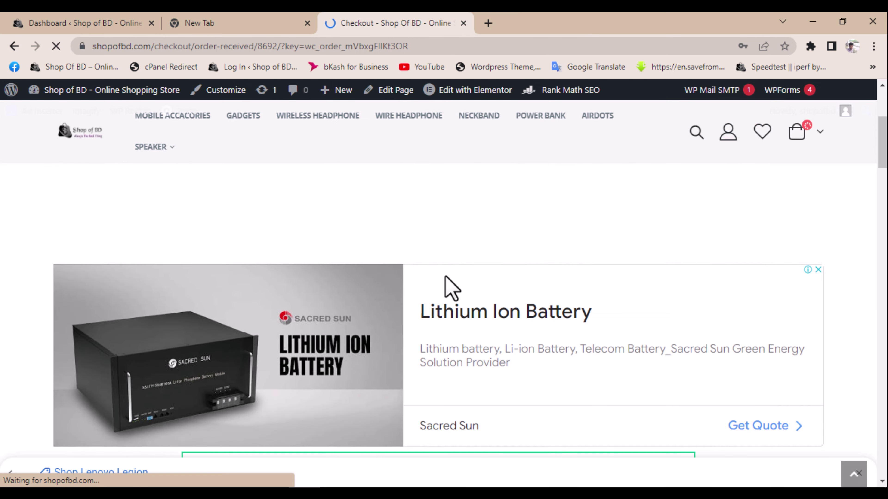
Scroll the order-received page down to the Partial payments summary
{"action": "scroll", "coordinate": [449, 287], "scroll_direction": "down", "scroll_amount": 10}
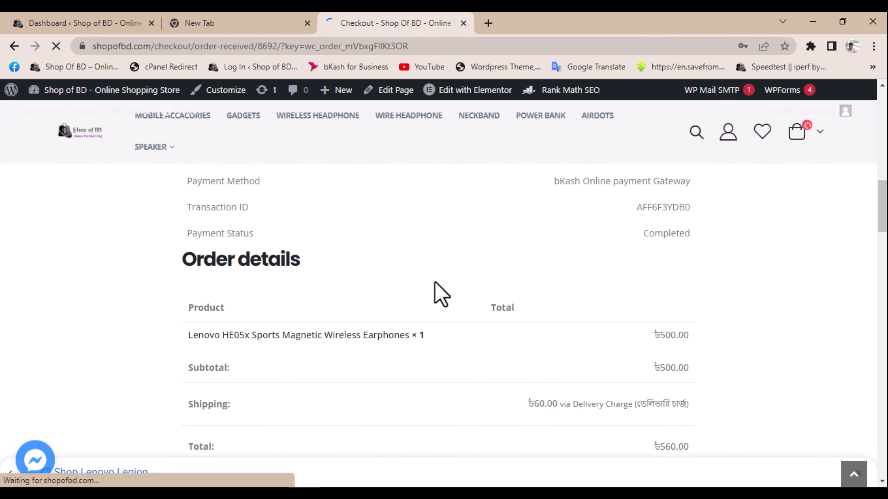
{"action": "scroll", "coordinate": [474, 284], "scroll_direction": "up", "scroll_amount": 3}
{"action": "scroll", "coordinate": [502, 295], "scroll_direction": "down", "scroll_amount": 3}
{"action": "scroll", "coordinate": [511, 313], "scroll_direction": "down", "scroll_amount": 2}
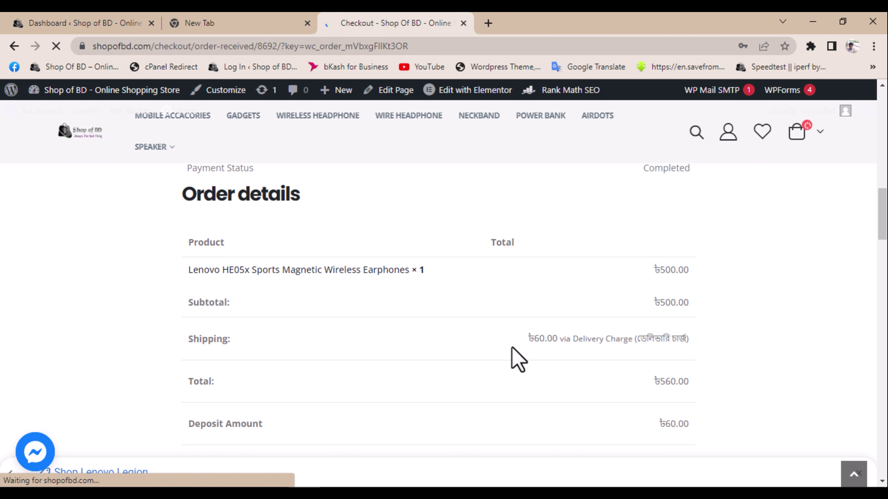
{"action": "scroll", "coordinate": [510, 355], "scroll_direction": "down", "scroll_amount": 6}
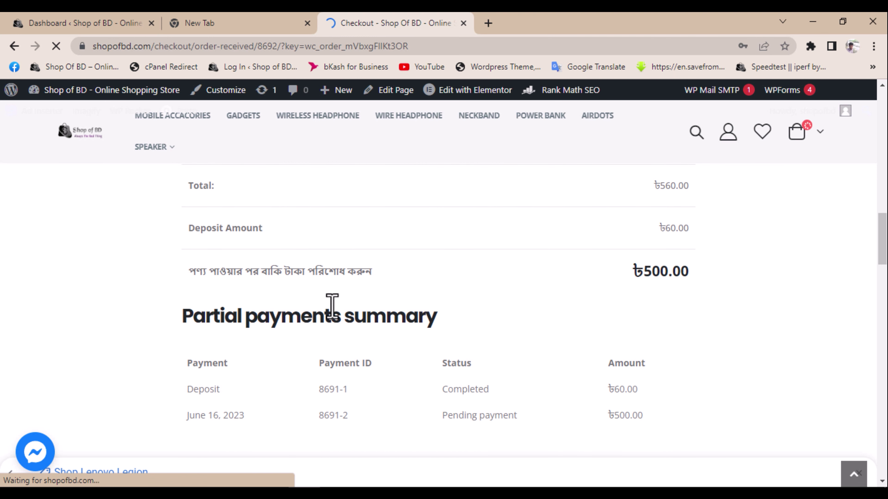
{"action": "left_click_drag", "start_coordinate": [177, 323], "coordinate": [452, 331]}
{"action": "left_click", "coordinate": [472, 337]}
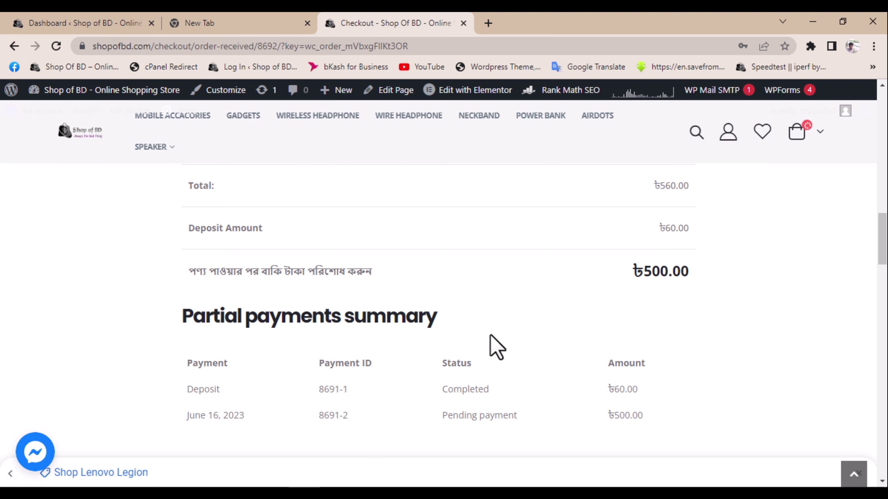
Confirm the ৳500.00 balance shows Pending payment, then return to the admin Dashboard
{"action": "scroll", "coordinate": [493, 335], "scroll_direction": "down", "scroll_amount": 4}
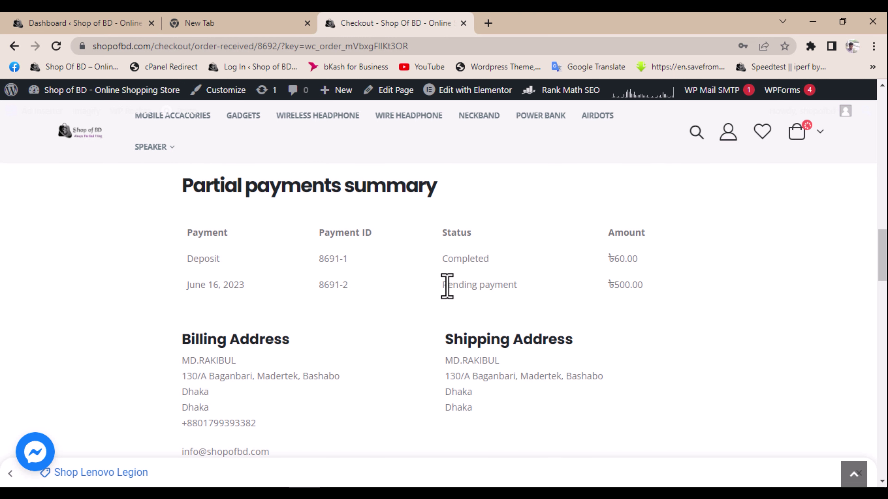
{"action": "left_click_drag", "start_coordinate": [447, 286], "coordinate": [541, 297]}
{"action": "left_click", "coordinate": [602, 288]}
{"action": "scroll", "coordinate": [613, 287], "scroll_direction": "down", "scroll_amount": 3}
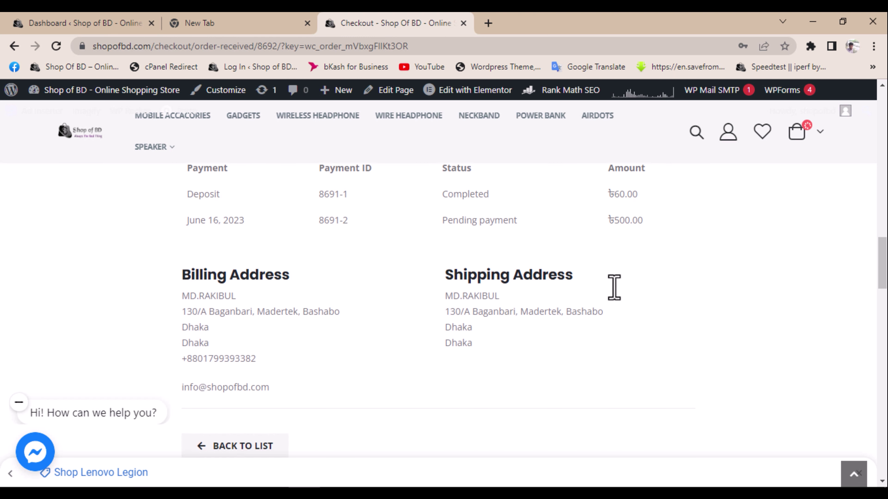
{"action": "scroll", "coordinate": [369, 333], "scroll_direction": "up", "scroll_amount": 7}
{"action": "scroll", "coordinate": [556, 340], "scroll_direction": "up", "scroll_amount": 3}
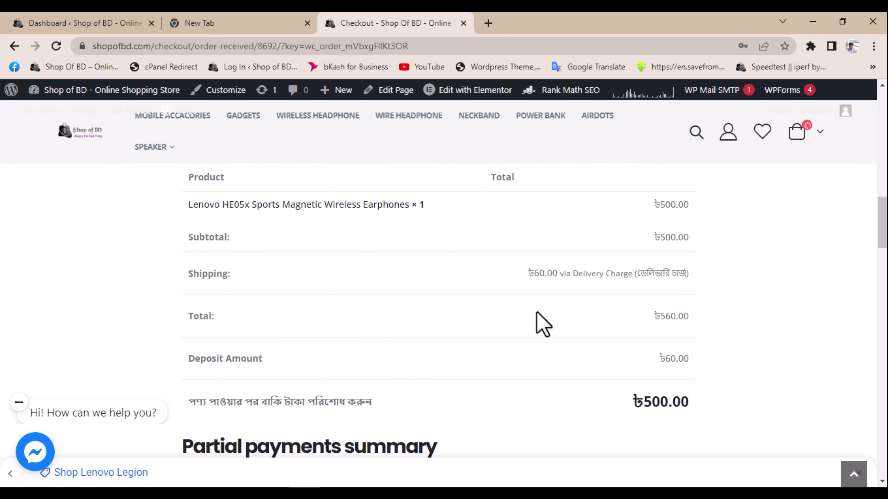
{"action": "left_click", "coordinate": [34, 23]}
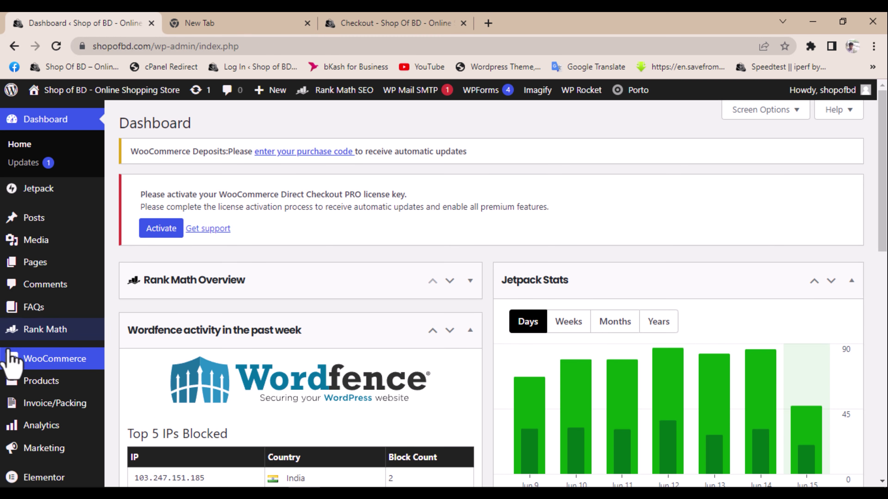
Open order #8691 from the WooCommerce Orders list
{"action": "mouse_move", "coordinate": [13, 359]}
{"action": "left_click", "coordinate": [121, 275]}
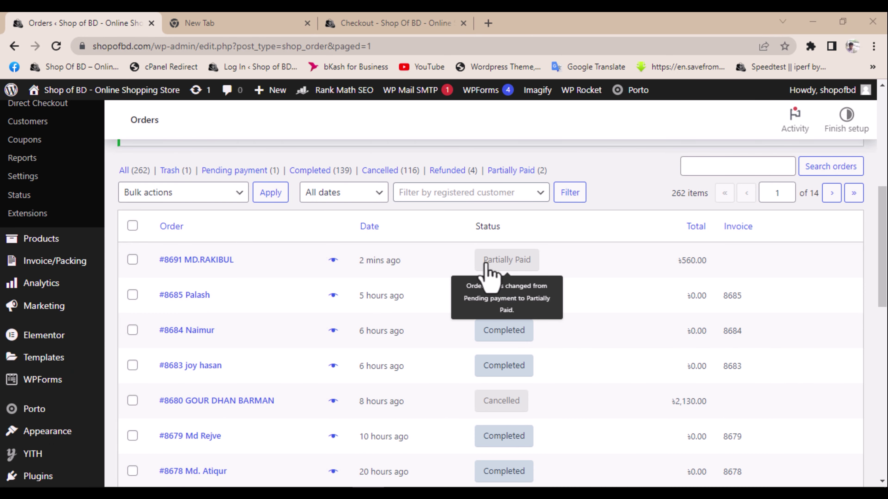
{"action": "mouse_move", "coordinate": [521, 263]}
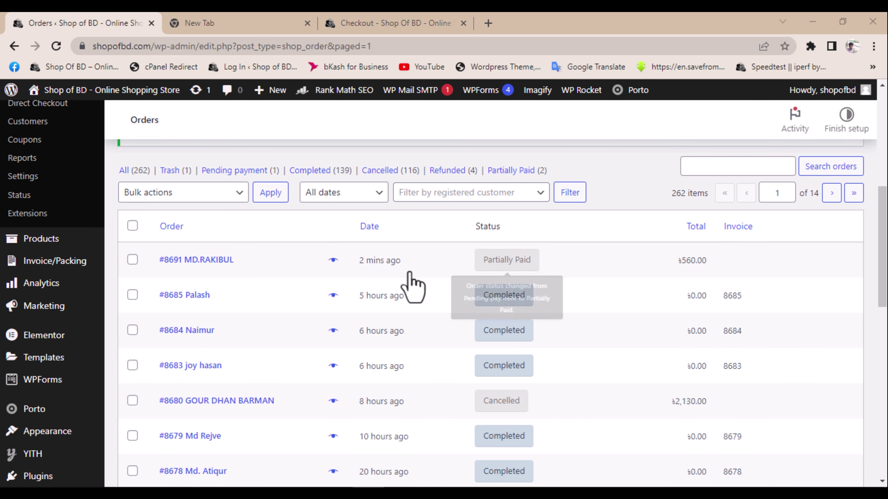
{"action": "left_click", "coordinate": [210, 260]}
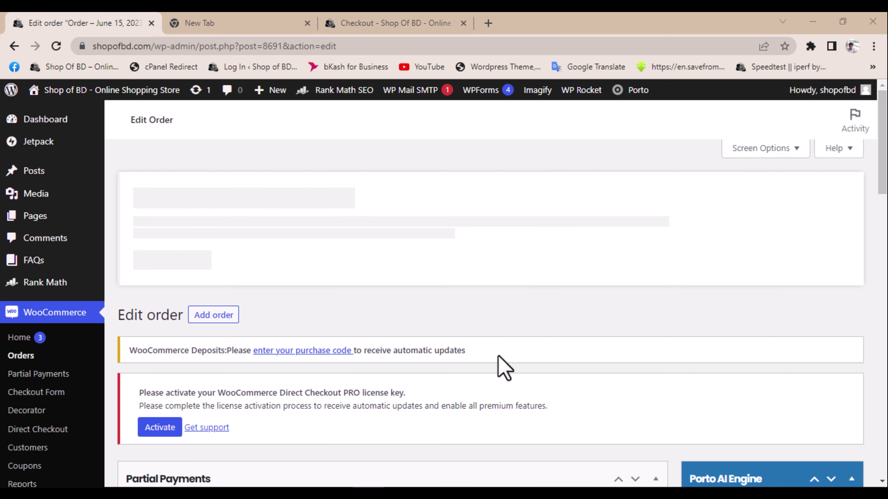
Check the order's Partially Paid status, 60.00 completed deposit and 500.00 pending payment
{"action": "scroll", "coordinate": [486, 326], "scroll_direction": "down", "scroll_amount": 5}
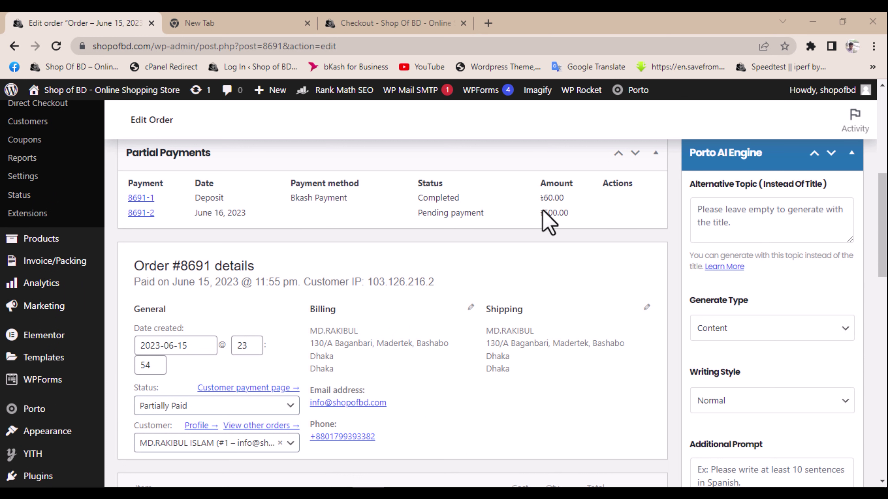
{"action": "left_click_drag", "start_coordinate": [543, 199], "coordinate": [571, 201]}
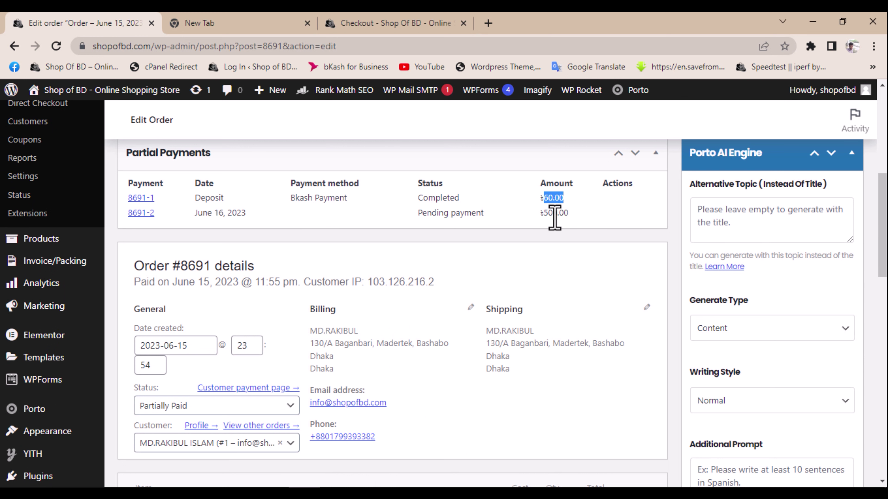
{"action": "scroll", "coordinate": [409, 286], "scroll_direction": "down", "scroll_amount": 2}
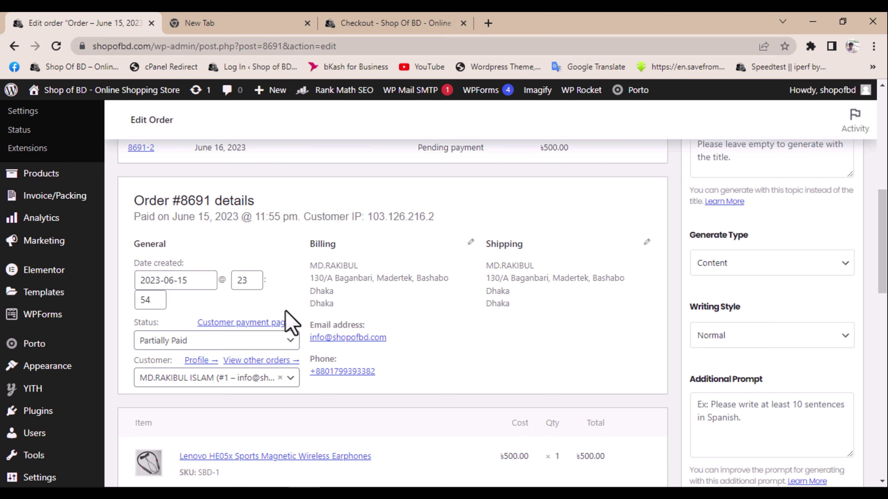
{"action": "scroll", "coordinate": [351, 353], "scroll_direction": "down", "scroll_amount": 8}
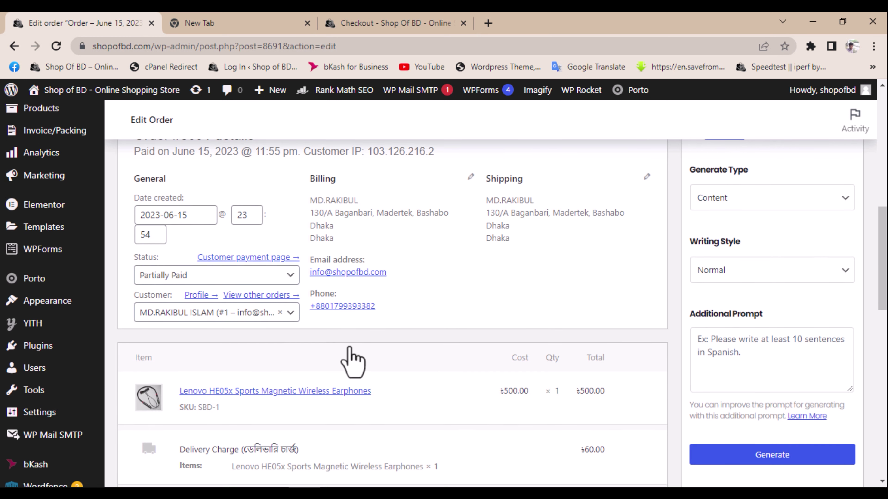
{"action": "scroll", "coordinate": [491, 355], "scroll_direction": "down", "scroll_amount": 2}
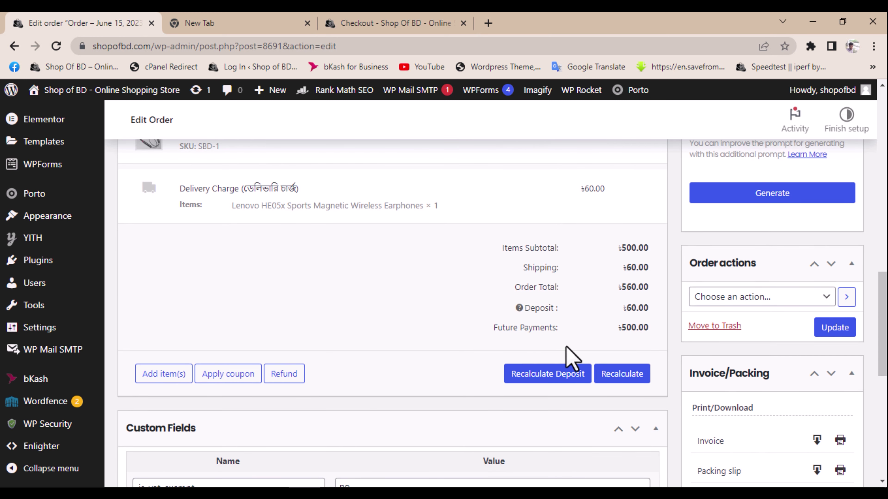
{"action": "scroll", "coordinate": [556, 385], "scroll_direction": "down", "scroll_amount": 4}
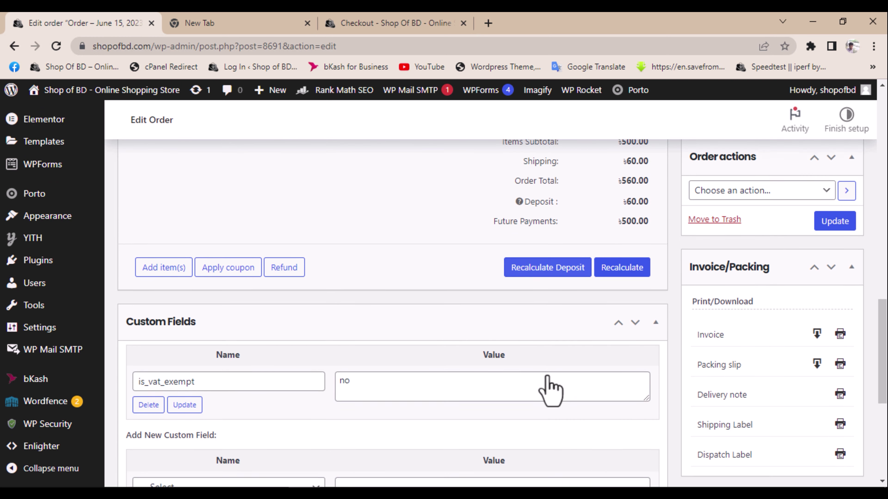
{"action": "scroll", "coordinate": [297, 290], "scroll_direction": "down", "scroll_amount": 1}
{"action": "scroll", "coordinate": [265, 285], "scroll_direction": "down", "scroll_amount": 6}
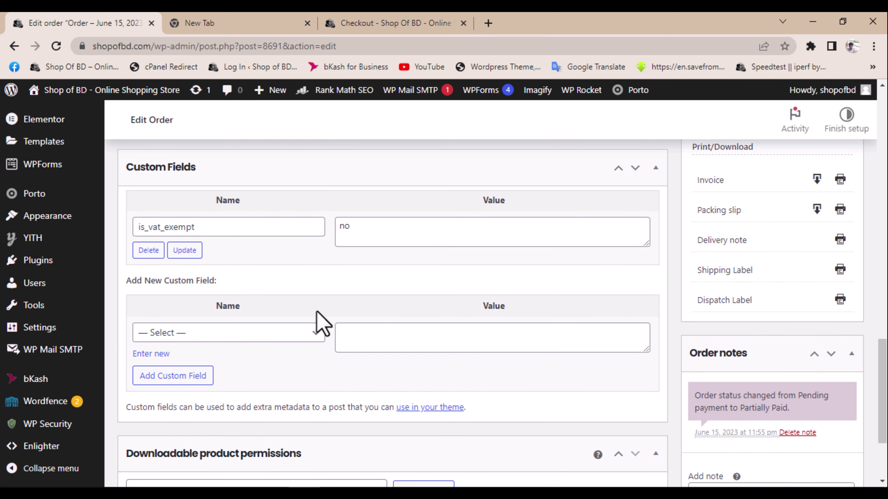
{"action": "scroll", "coordinate": [451, 335], "scroll_direction": "up", "scroll_amount": 7}
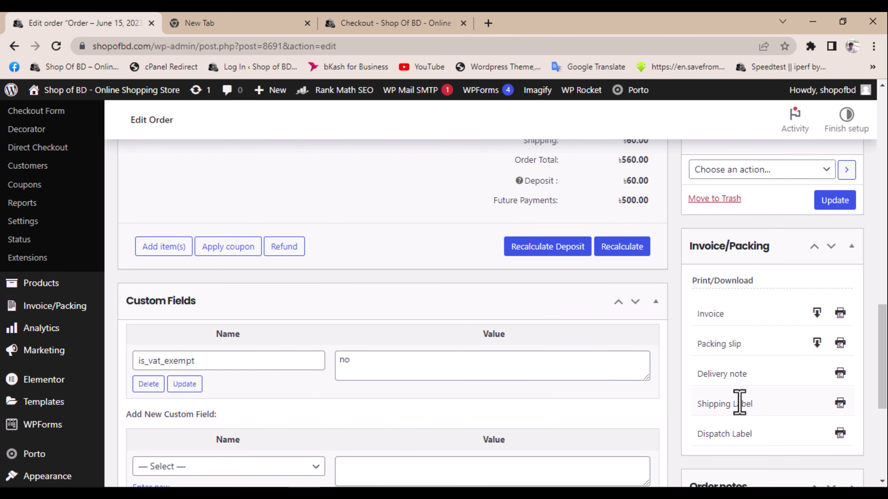
{"action": "scroll", "coordinate": [731, 350], "scroll_direction": "up", "scroll_amount": 8}
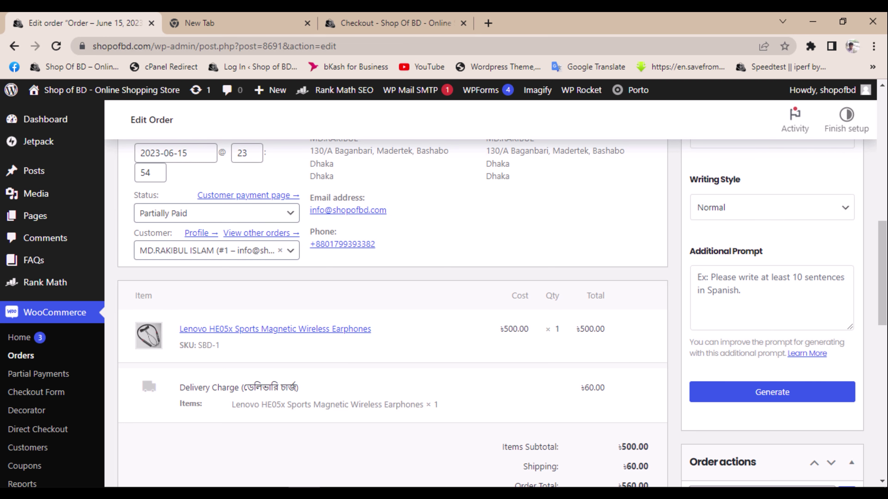
{"action": "left_click", "coordinate": [260, 22]}
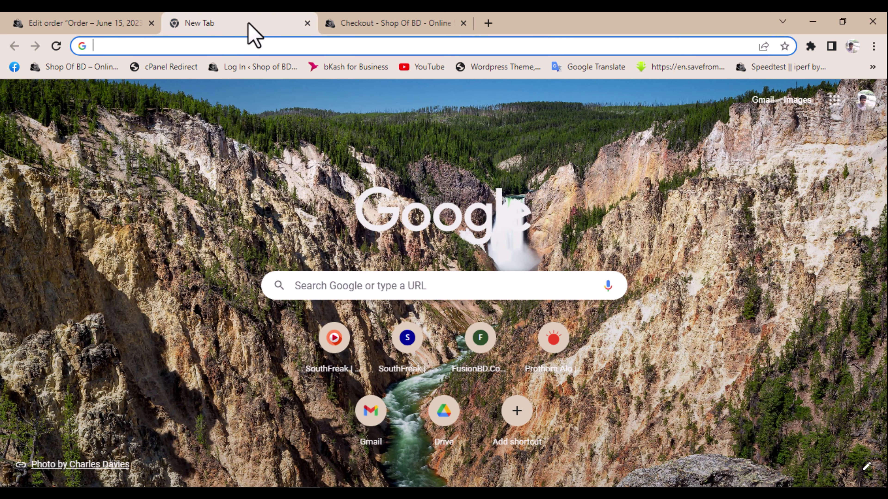
Search 'woo' and open the WooCommerce Deposits - Partial Payments Plugin on CodeCanyon, priced $54
{"action": "type", "text": "woo"}
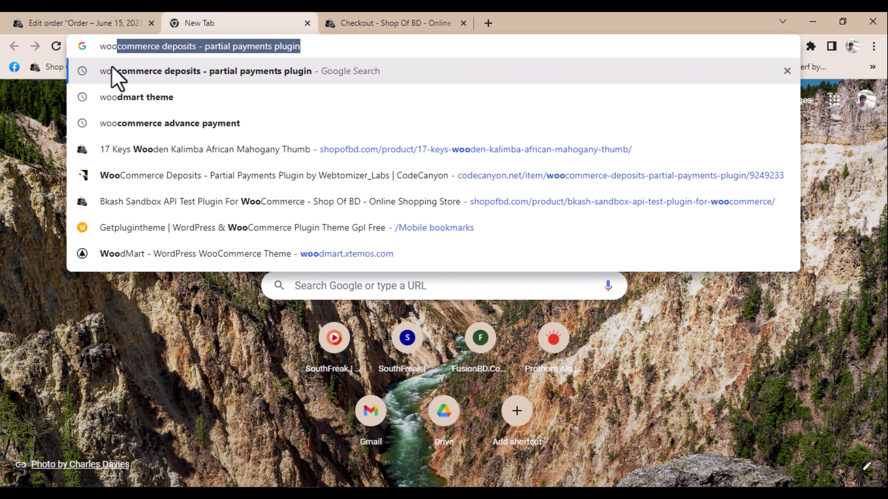
{"action": "left_click", "coordinate": [158, 74]}
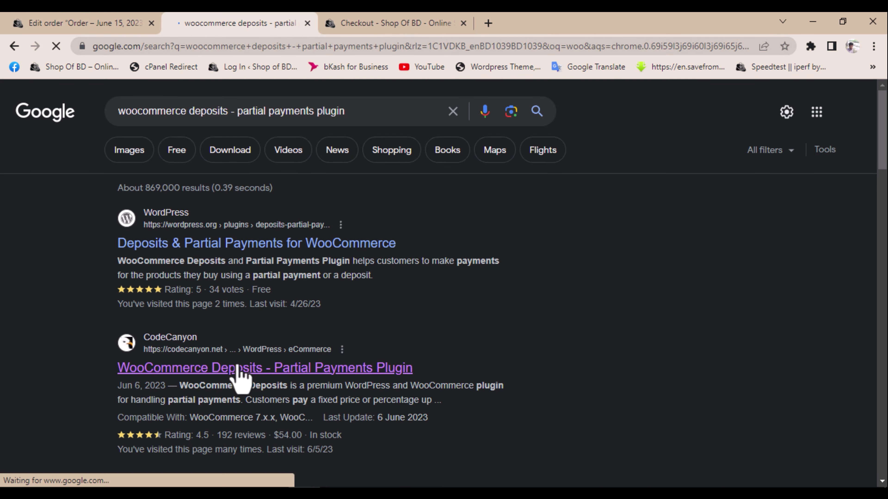
{"action": "left_click", "coordinate": [239, 368]}
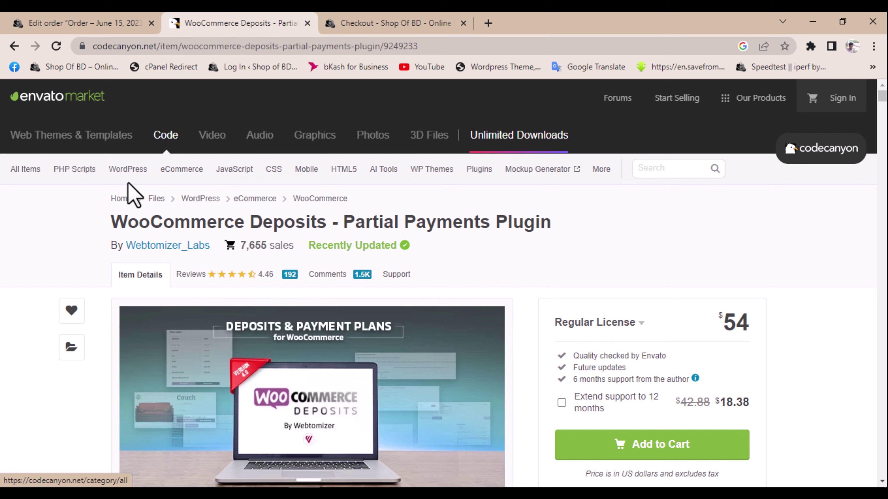
{"action": "left_click_drag", "start_coordinate": [734, 327], "coordinate": [764, 333]}
{"action": "double_click", "coordinate": [731, 329]}
{"action": "left_click", "coordinate": [731, 328]}
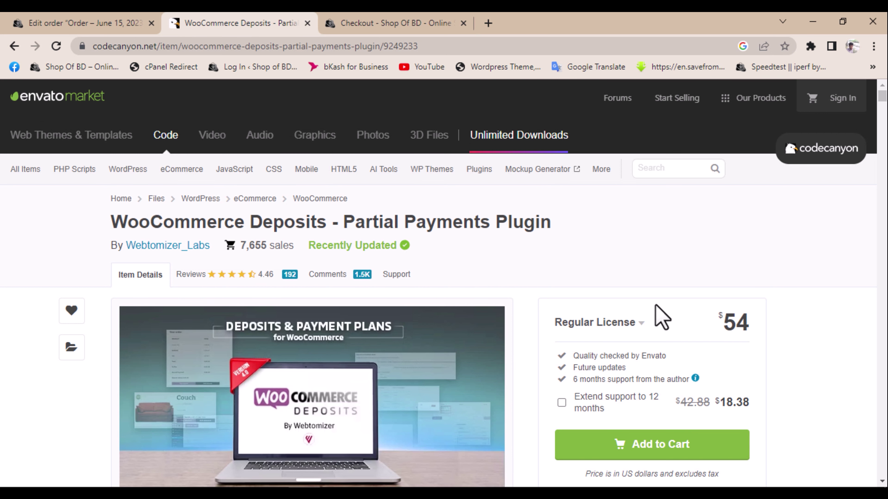
Scroll through the plugin's features on the CodeCanyon product page
{"action": "scroll", "coordinate": [587, 315], "scroll_direction": "down", "scroll_amount": 2}
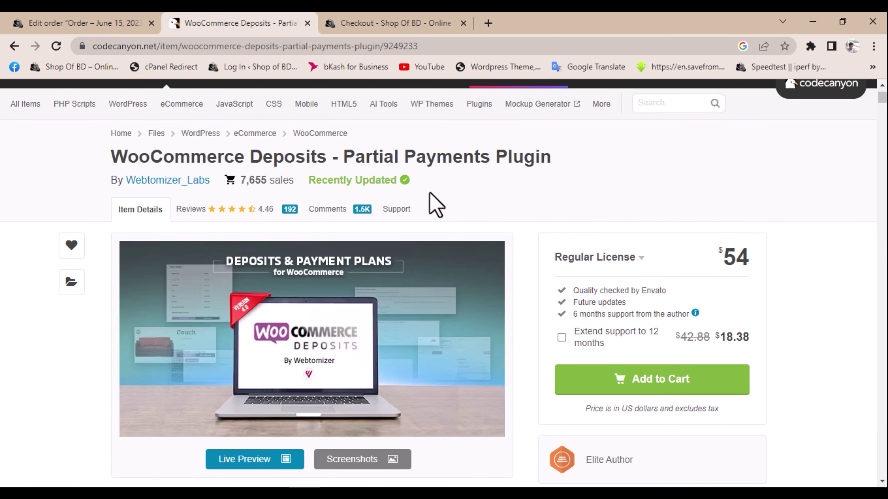
{"action": "scroll", "coordinate": [432, 209], "scroll_direction": "down", "scroll_amount": 4}
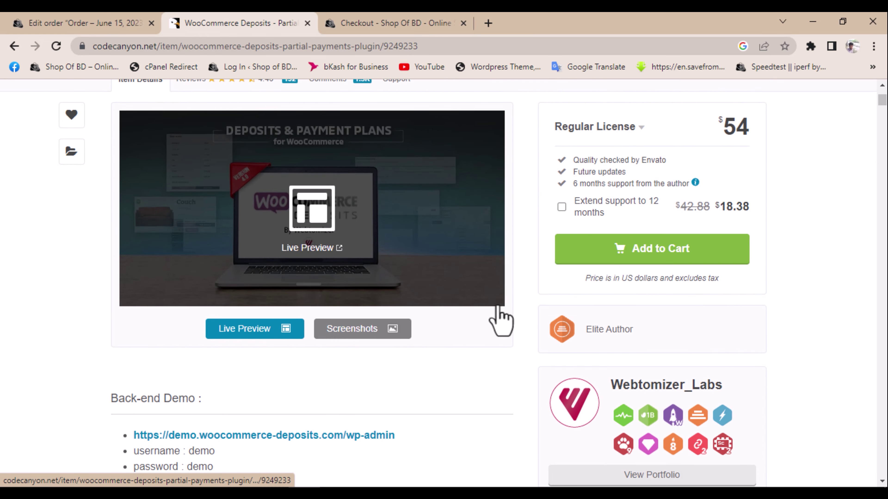
{"action": "scroll", "coordinate": [560, 297], "scroll_direction": "up", "scroll_amount": 4}
{"action": "scroll", "coordinate": [661, 276], "scroll_direction": "down", "scroll_amount": 4}
{"action": "scroll", "coordinate": [664, 277], "scroll_direction": "down", "scroll_amount": 10}
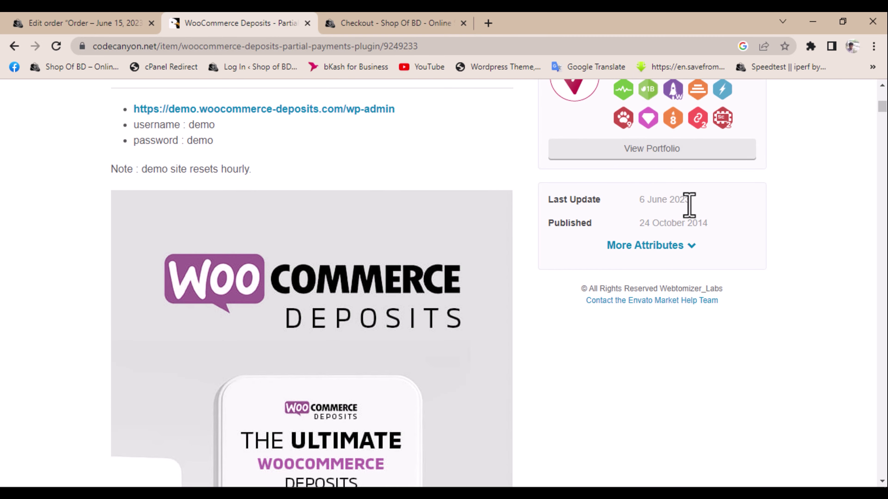
{"action": "scroll", "coordinate": [521, 253], "scroll_direction": "down", "scroll_amount": 15}
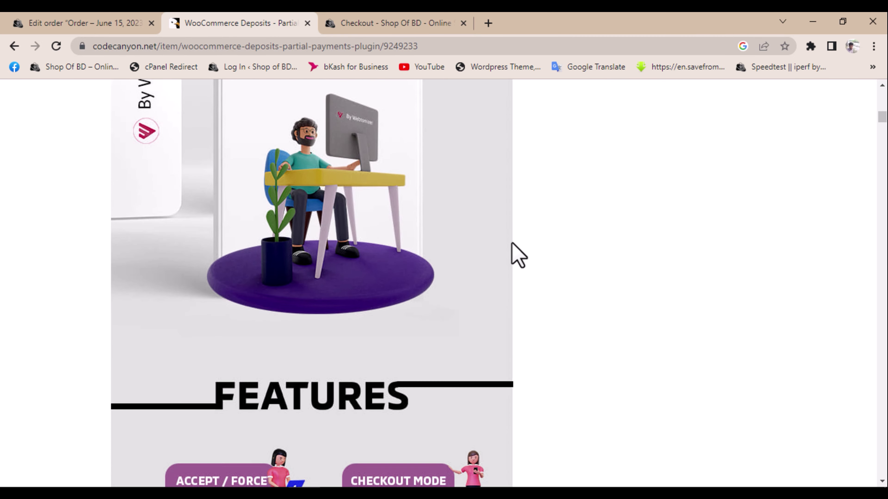
{"action": "scroll", "coordinate": [512, 243], "scroll_direction": "down", "scroll_amount": 20}
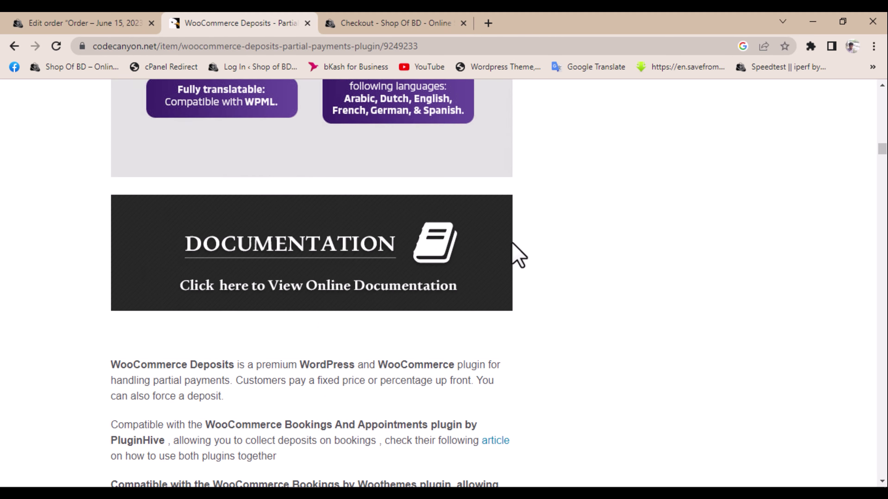
{"action": "scroll", "coordinate": [513, 245], "scroll_direction": "up", "scroll_amount": 20}
{"action": "scroll", "coordinate": [518, 255], "scroll_direction": "up", "scroll_amount": 8}
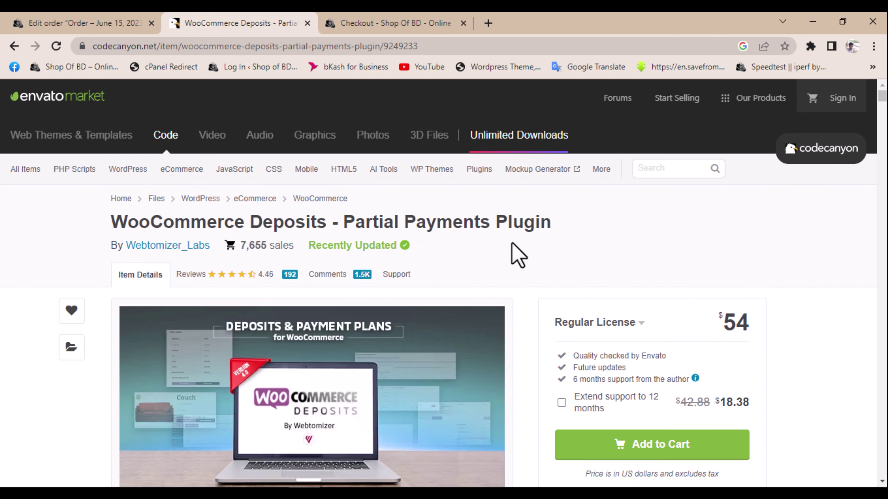
{"action": "scroll", "coordinate": [518, 319], "scroll_direction": "down", "scroll_amount": 1}
{"action": "scroll", "coordinate": [490, 314], "scroll_direction": "down", "scroll_amount": 3}
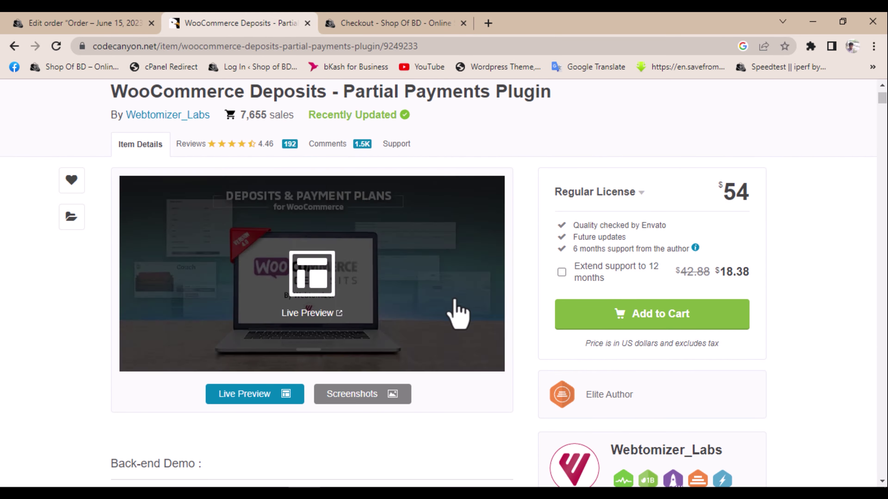
Go to WooCommerce Settings > Deposits and view the settings with Checkout Mode Enabled
{"action": "left_click", "coordinate": [59, 23]}
{"action": "scroll", "coordinate": [14, 252], "scroll_direction": "up", "scroll_amount": 3}
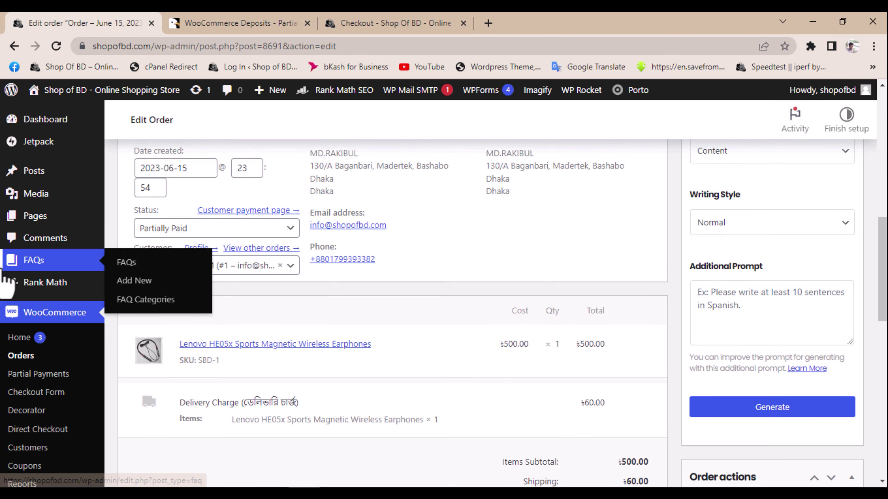
{"action": "scroll", "coordinate": [56, 314], "scroll_direction": "down", "scroll_amount": 4}
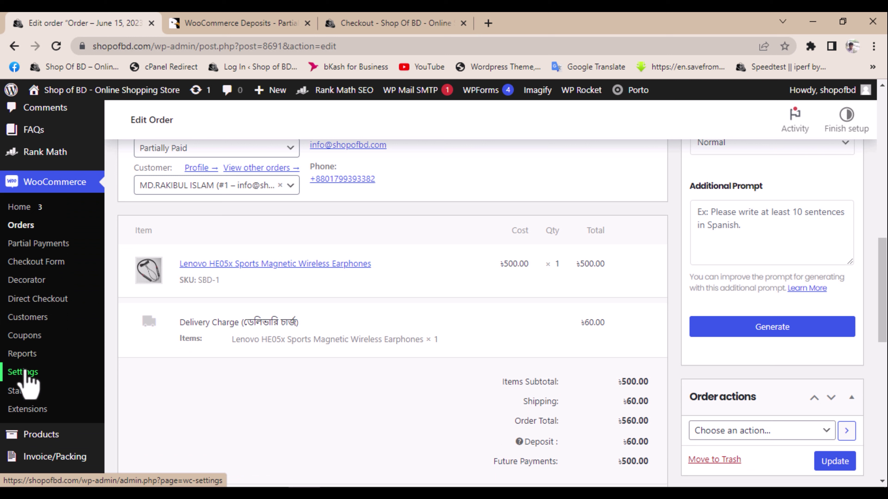
{"action": "left_click", "coordinate": [33, 372]}
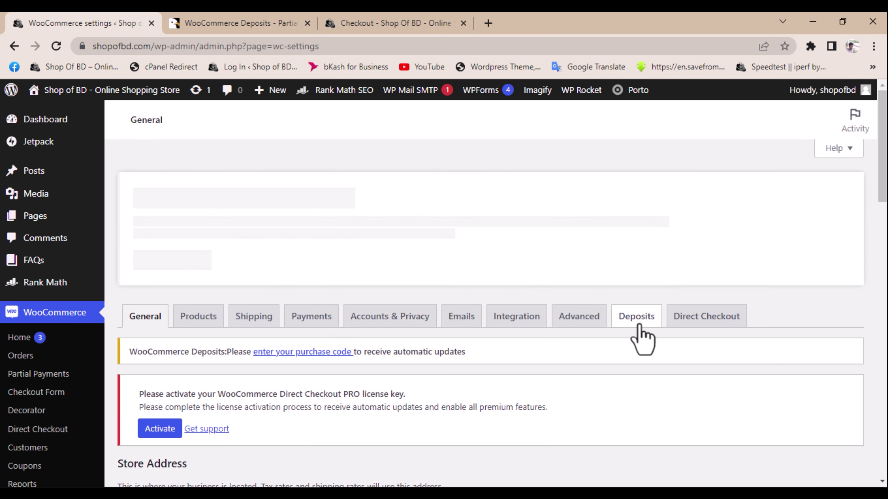
{"action": "left_click", "coordinate": [638, 325]}
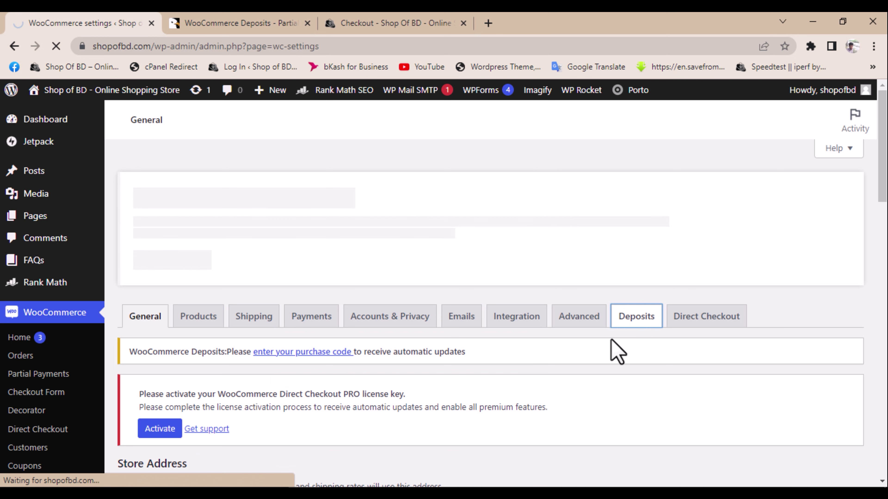
{"action": "scroll", "coordinate": [645, 317], "scroll_direction": "down", "scroll_amount": 4}
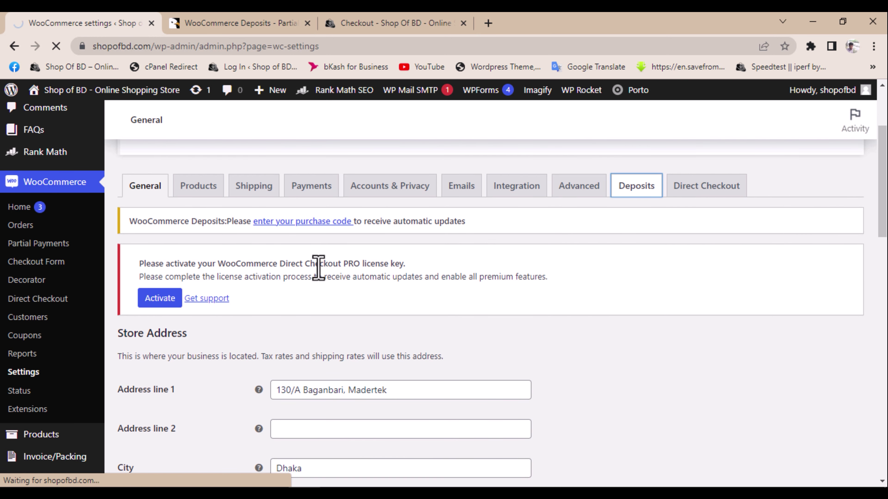
{"action": "scroll", "coordinate": [452, 273], "scroll_direction": "down", "scroll_amount": 2}
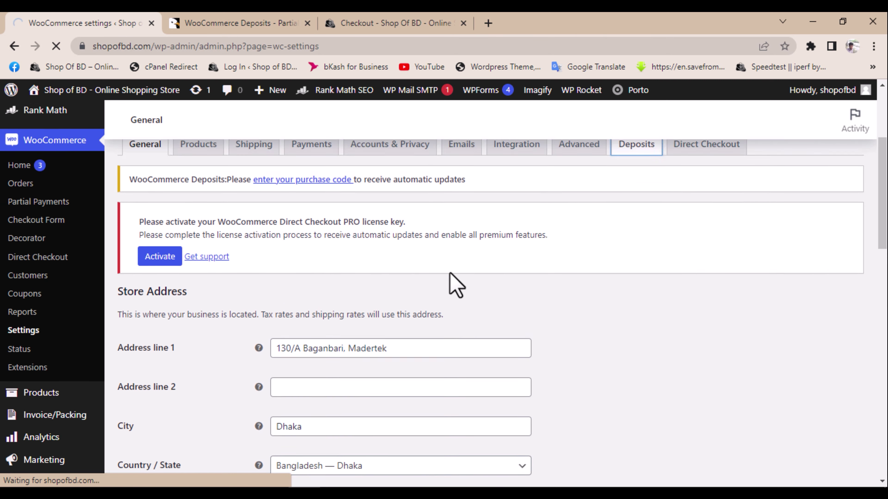
{"action": "scroll", "coordinate": [454, 280], "scroll_direction": "up", "scroll_amount": 4}
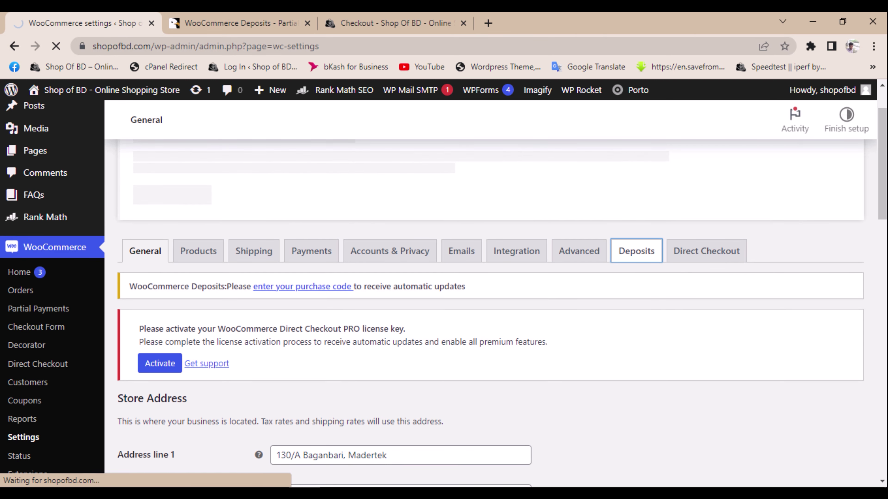
{"action": "scroll", "coordinate": [494, 384], "scroll_direction": "down", "scroll_amount": 3}
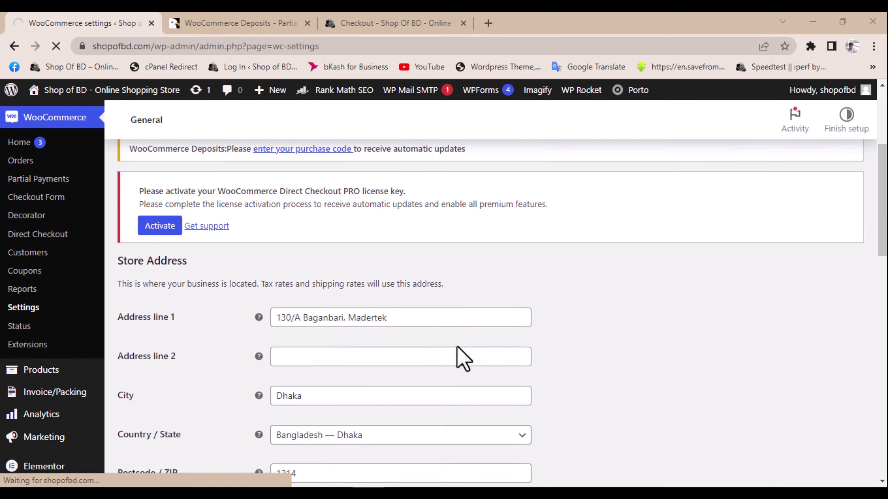
{"action": "scroll", "coordinate": [493, 385], "scroll_direction": "up", "scroll_amount": 3}
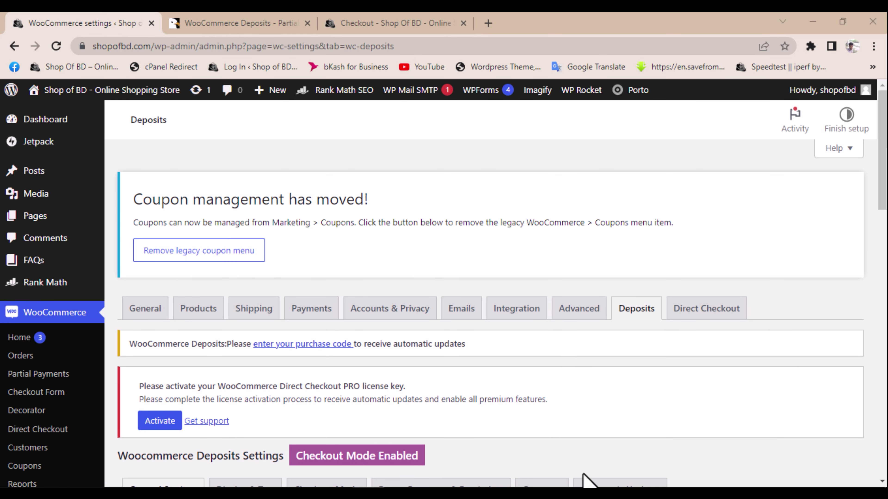
Keep the default deposit type as Percentage with a deposit amount of 50
{"action": "scroll", "coordinate": [476, 386], "scroll_direction": "down", "scroll_amount": 3}
{"action": "scroll", "coordinate": [349, 325], "scroll_direction": "down", "scroll_amount": 2}
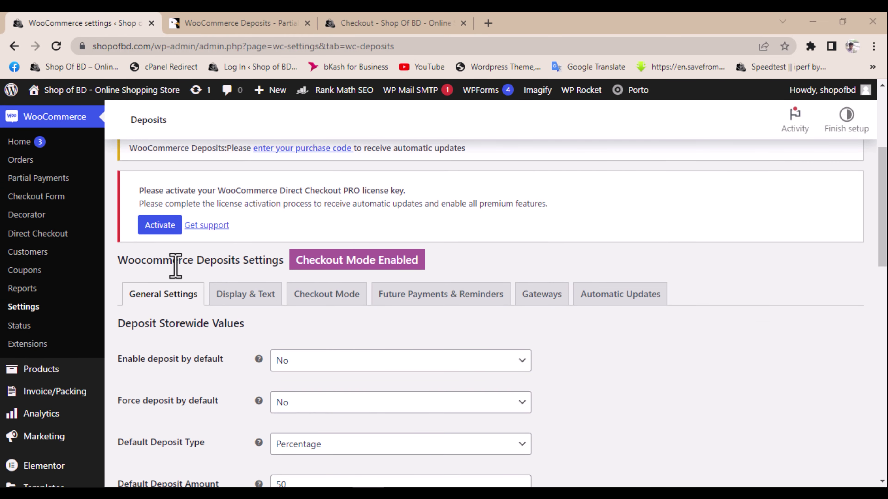
{"action": "scroll", "coordinate": [175, 265], "scroll_direction": "down", "scroll_amount": 2}
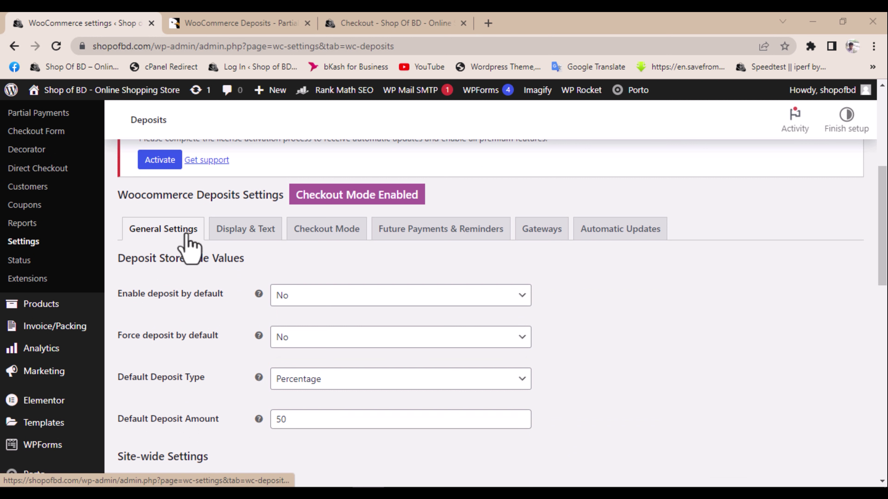
{"action": "scroll", "coordinate": [191, 249], "scroll_direction": "down", "scroll_amount": 2}
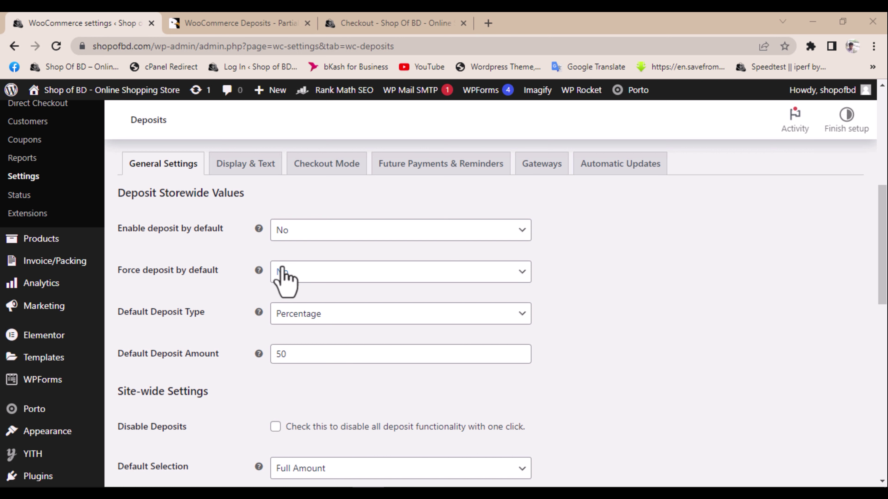
{"action": "scroll", "coordinate": [206, 298], "scroll_direction": "down", "scroll_amount": 2}
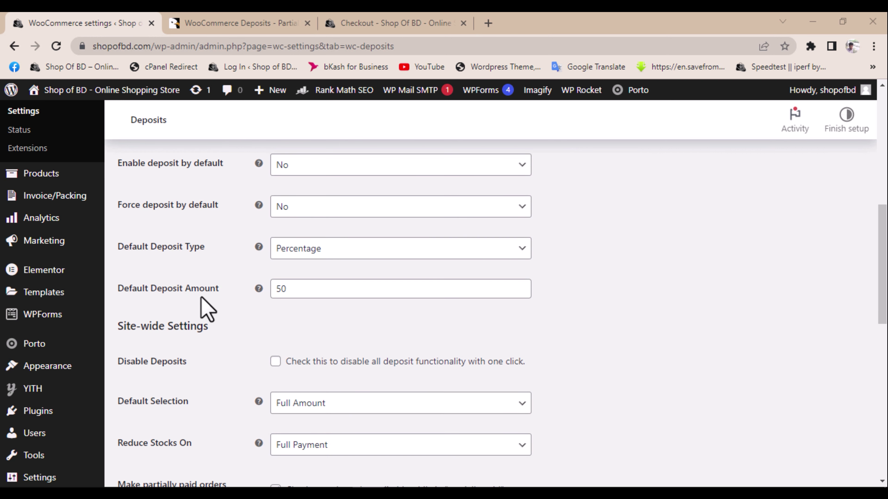
{"action": "left_click", "coordinate": [302, 254]}
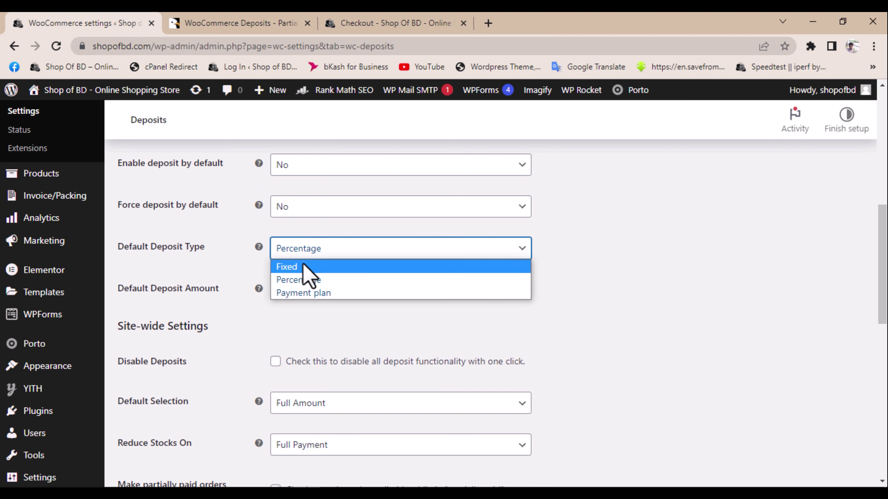
{"action": "left_click", "coordinate": [300, 247]}
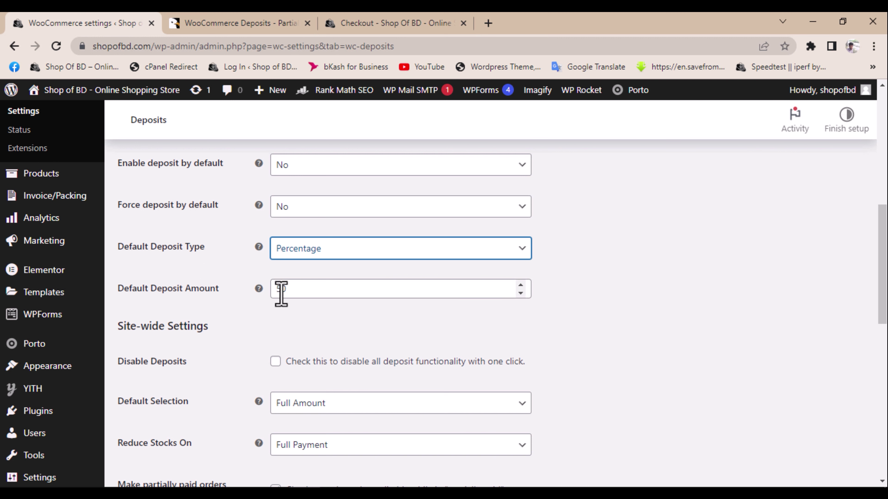
{"action": "double_click", "coordinate": [296, 289]}
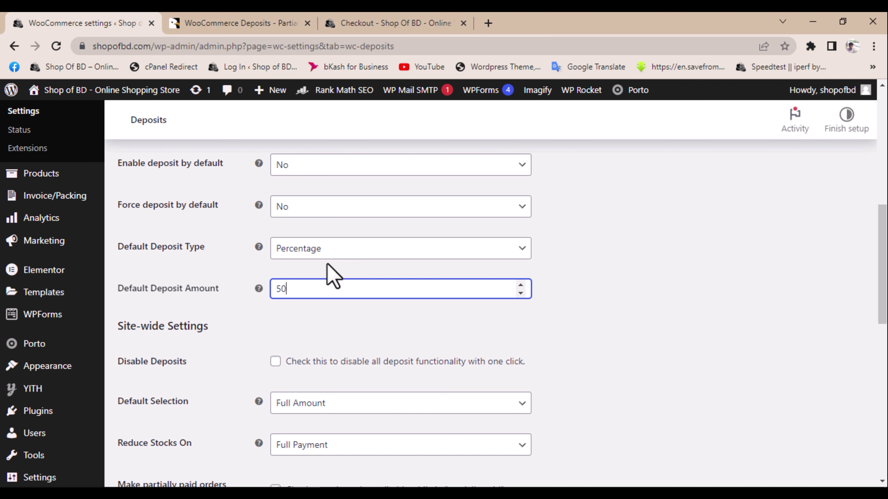
{"action": "left_click", "coordinate": [327, 256]}
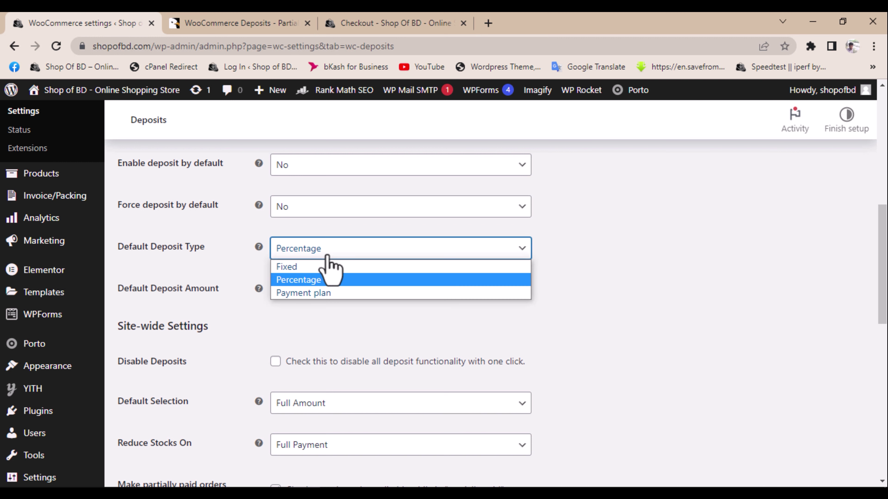
{"action": "left_click", "coordinate": [242, 272]}
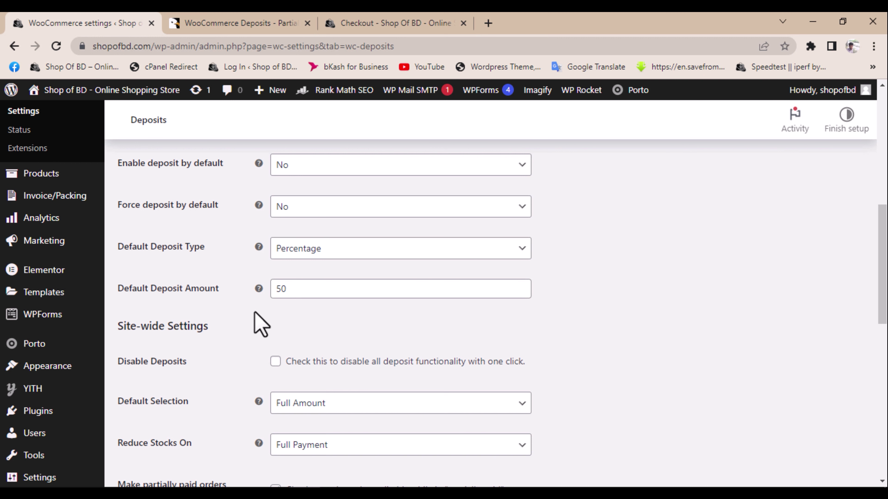
Leave no user roles excluded from deposits and save the deposit settings
{"action": "scroll", "coordinate": [551, 330], "scroll_direction": "down", "scroll_amount": 3}
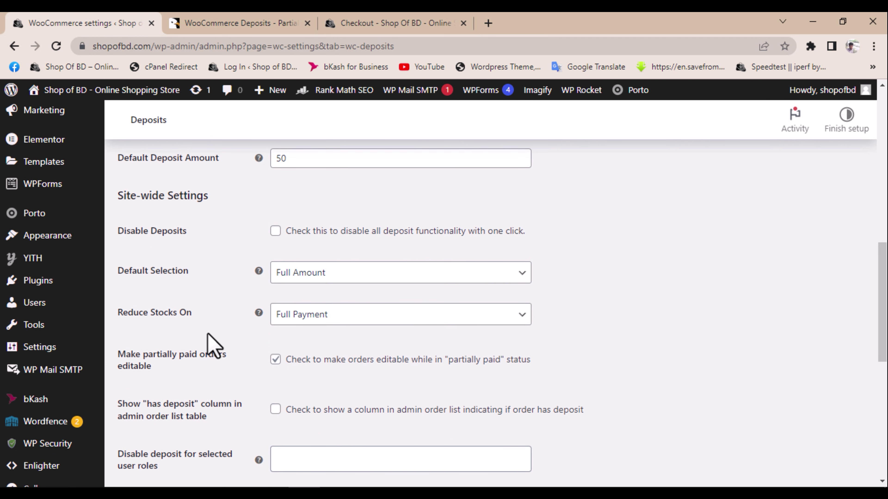
{"action": "scroll", "coordinate": [211, 344], "scroll_direction": "down", "scroll_amount": 2}
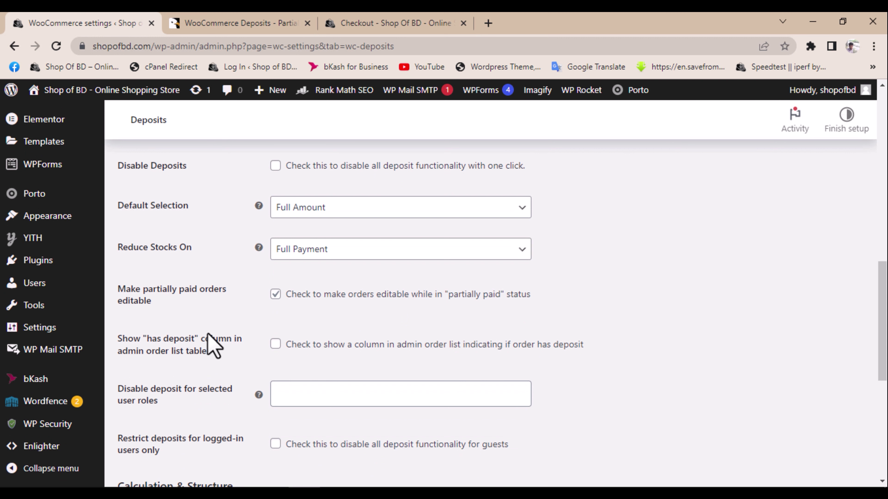
{"action": "scroll", "coordinate": [212, 373], "scroll_direction": "down", "scroll_amount": 6}
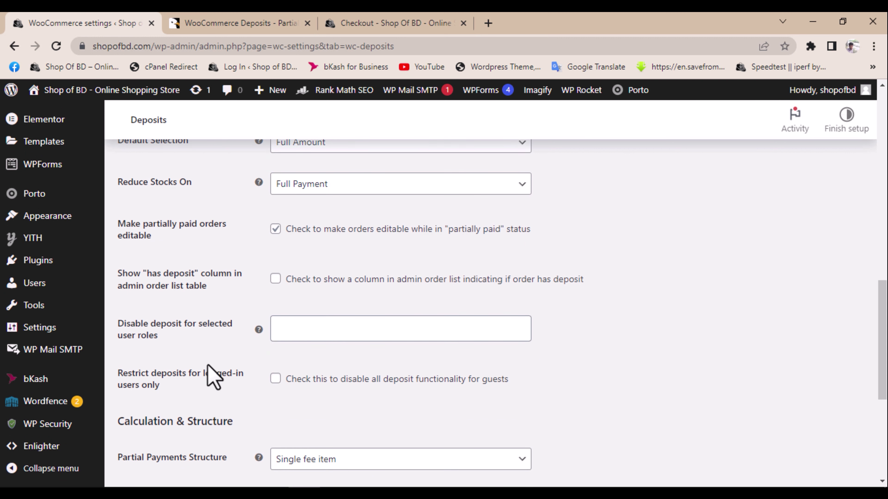
{"action": "scroll", "coordinate": [209, 366], "scroll_direction": "up", "scroll_amount": 2}
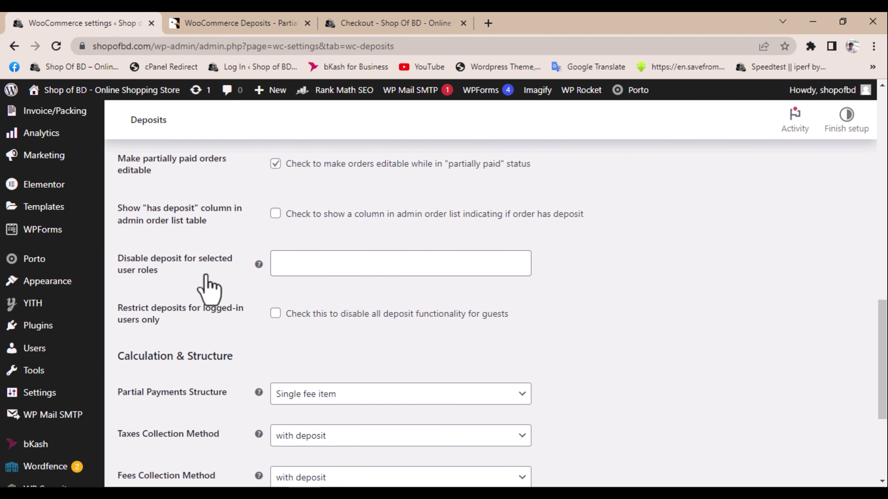
{"action": "left_click", "coordinate": [296, 262]}
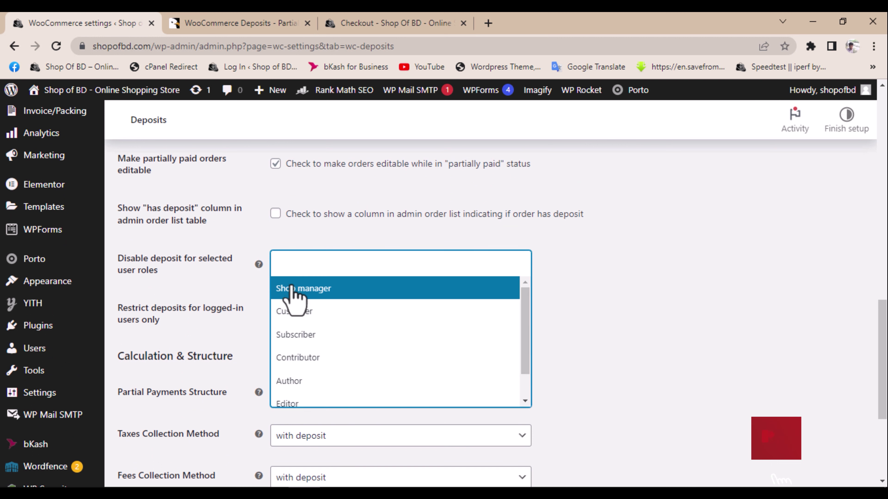
{"action": "scroll", "coordinate": [297, 337], "scroll_direction": "down", "scroll_amount": 1}
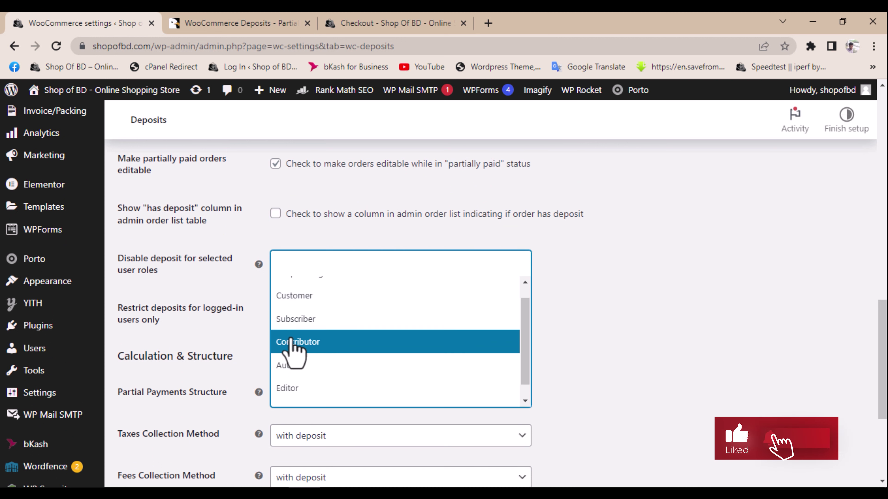
{"action": "scroll", "coordinate": [297, 336], "scroll_direction": "up", "scroll_amount": 1}
{"action": "left_click", "coordinate": [241, 280]}
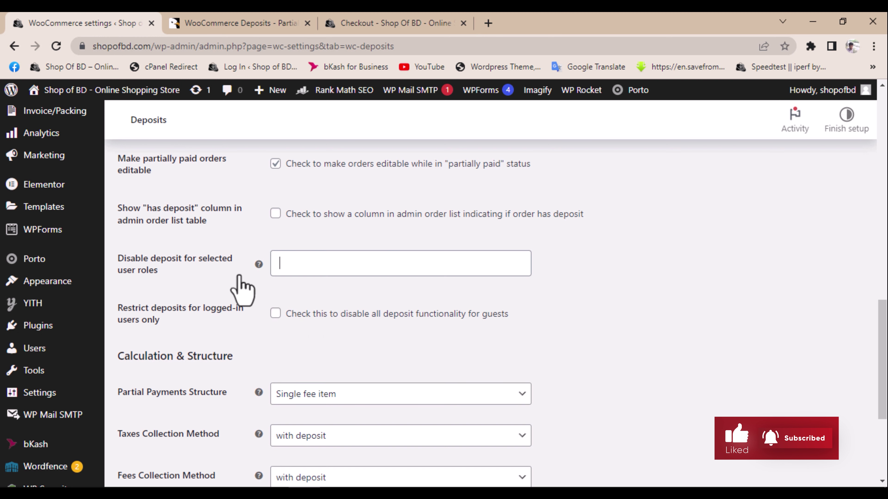
{"action": "scroll", "coordinate": [196, 339], "scroll_direction": "down", "scroll_amount": 4}
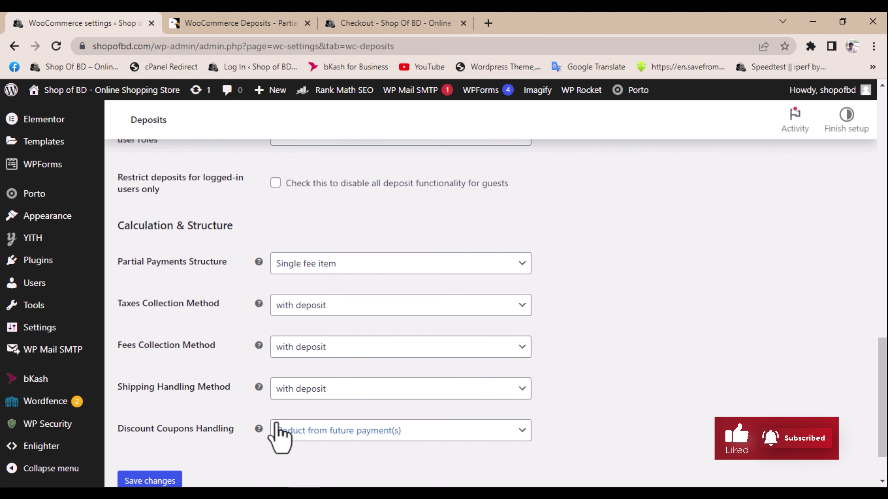
{"action": "scroll", "coordinate": [277, 432], "scroll_direction": "down", "scroll_amount": 2}
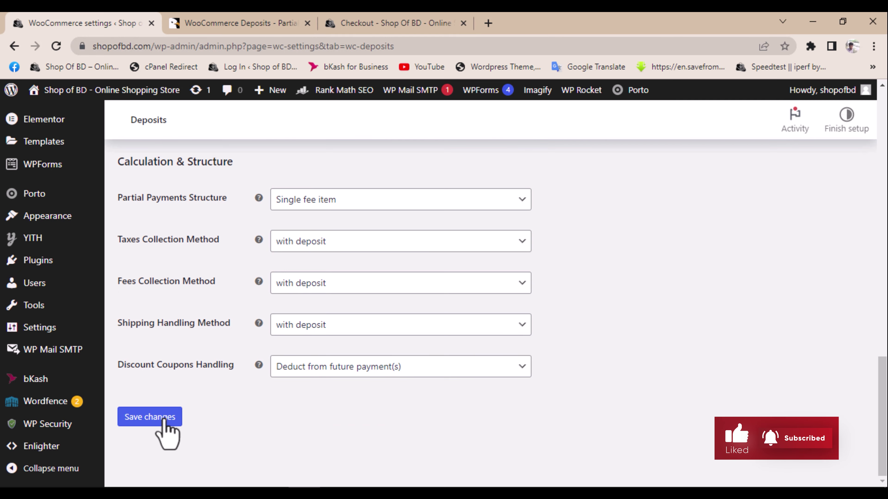
{"action": "left_click", "coordinate": [164, 421]}
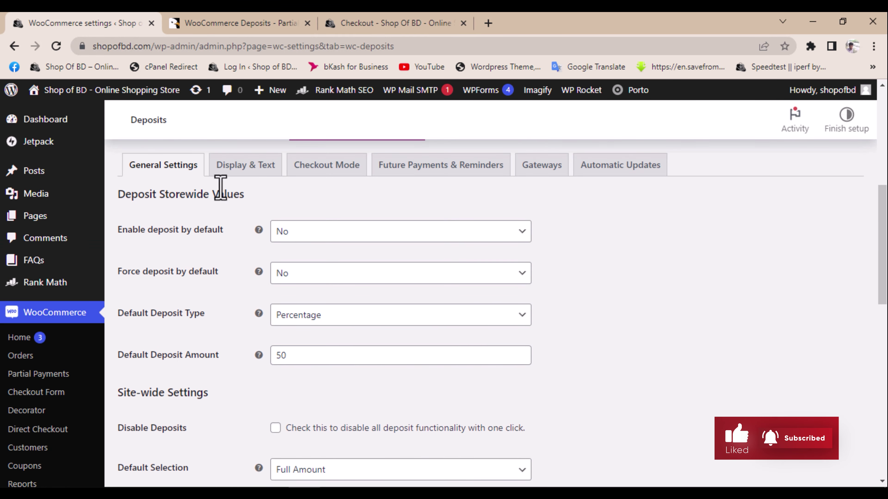
{"action": "left_click", "coordinate": [243, 167]}
Go from the order-received page to the Shop of BD storefront's ৳-priced product grid
{"action": "scroll", "coordinate": [274, 307], "scroll_direction": "down", "scroll_amount": 2}
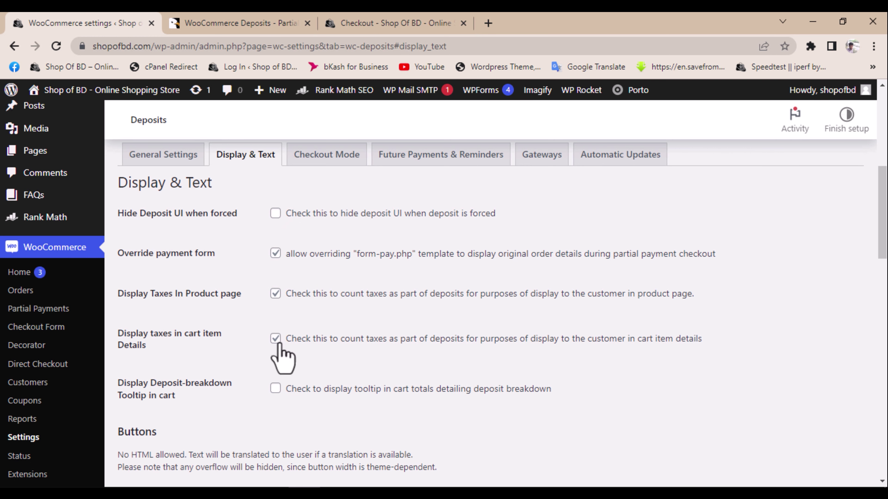
{"action": "scroll", "coordinate": [281, 322], "scroll_direction": "down", "scroll_amount": 3}
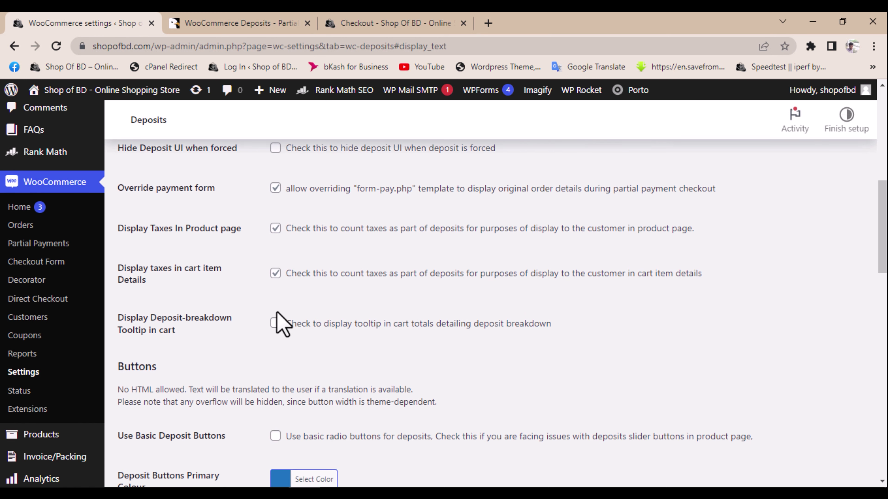
{"action": "scroll", "coordinate": [269, 329], "scroll_direction": "down", "scroll_amount": 5}
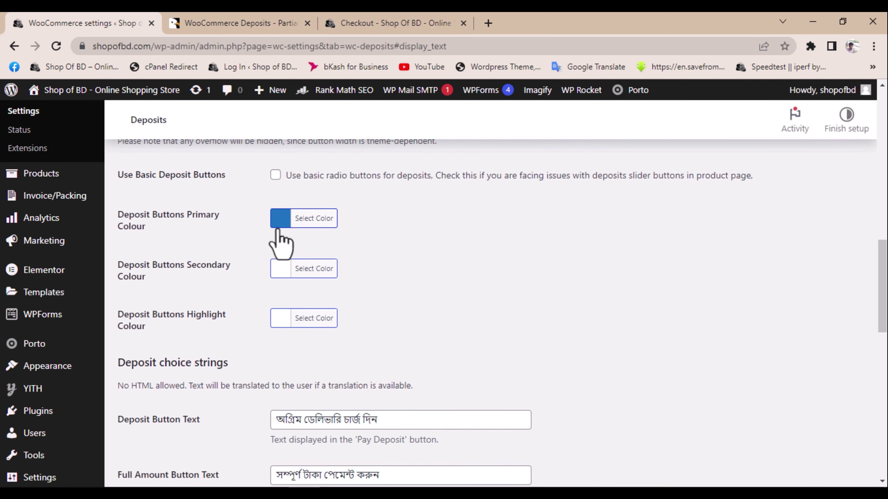
{"action": "left_click", "coordinate": [392, 24]}
{"action": "scroll", "coordinate": [445, 337], "scroll_direction": "down", "scroll_amount": 6}
{"action": "scroll", "coordinate": [391, 289], "scroll_direction": "up", "scroll_amount": 10}
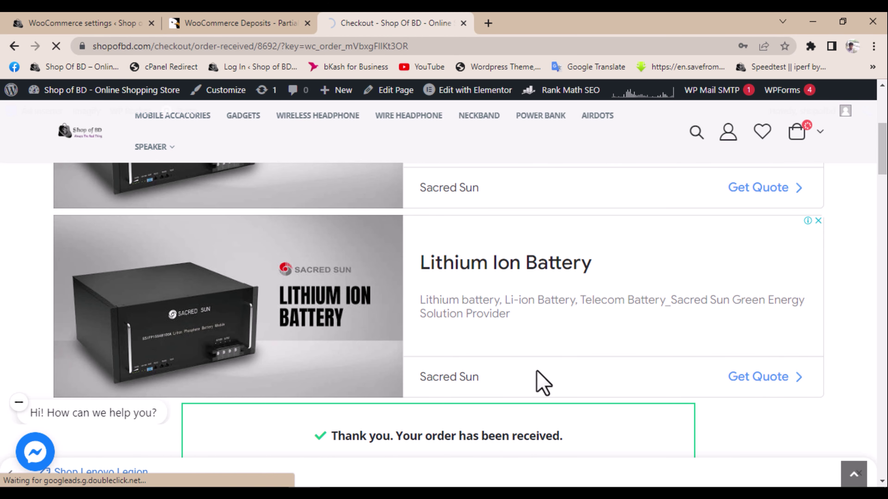
{"action": "scroll", "coordinate": [517, 341], "scroll_direction": "down", "scroll_amount": 10}
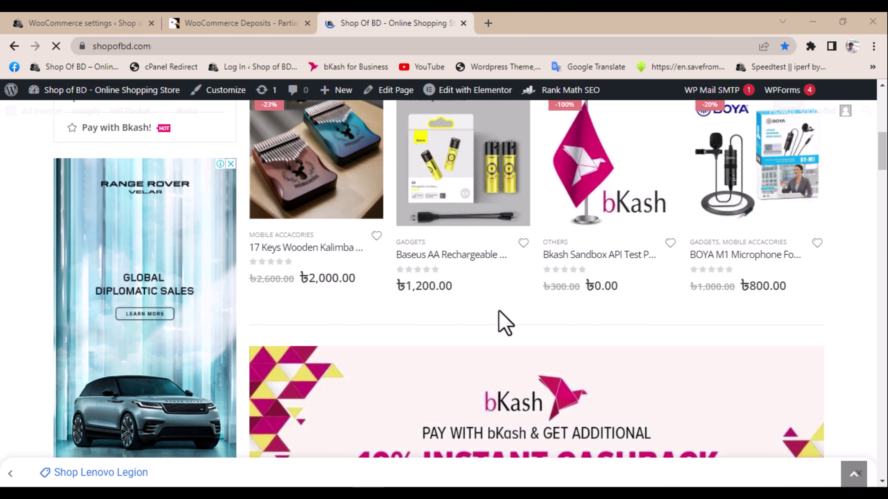
Check out the Baseus AA rechargeable battery, toggling between advance delivery charge and full payment
{"action": "left_click", "coordinate": [456, 262]}
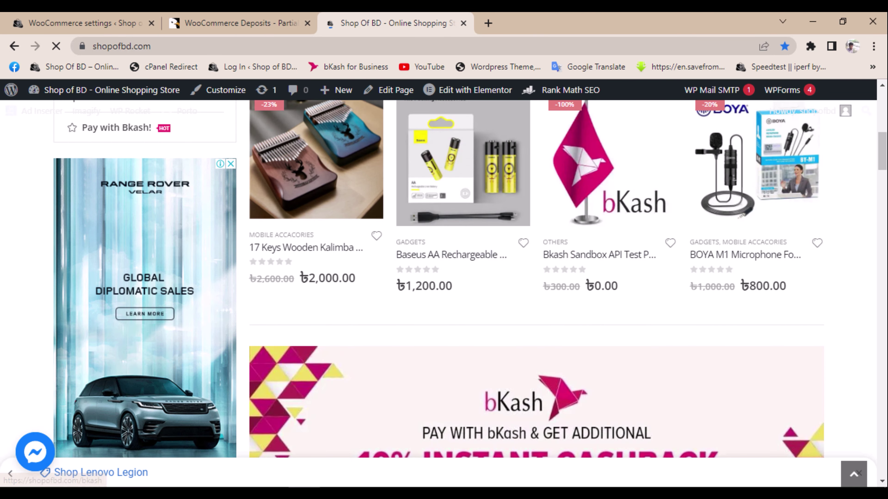
{"action": "scroll", "coordinate": [567, 335], "scroll_direction": "down", "scroll_amount": 4}
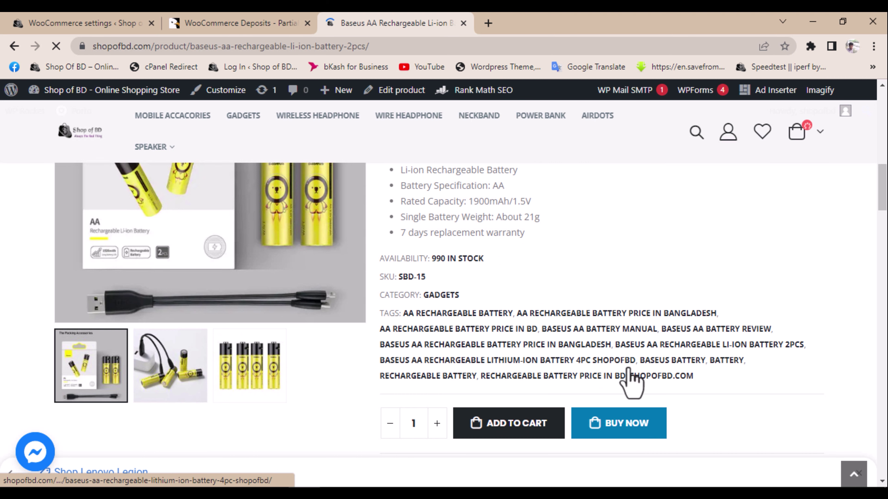
{"action": "scroll", "coordinate": [598, 420], "scroll_direction": "down", "scroll_amount": 10}
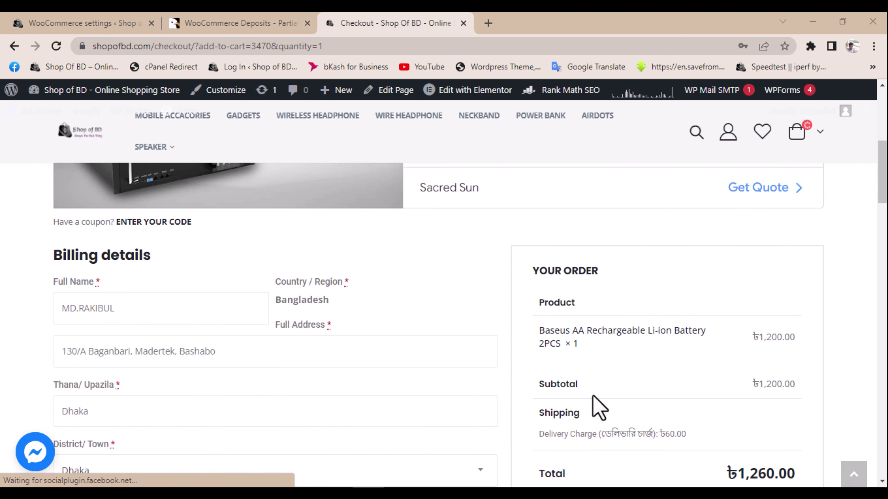
{"action": "scroll", "coordinate": [664, 325], "scroll_direction": "up", "scroll_amount": 2}
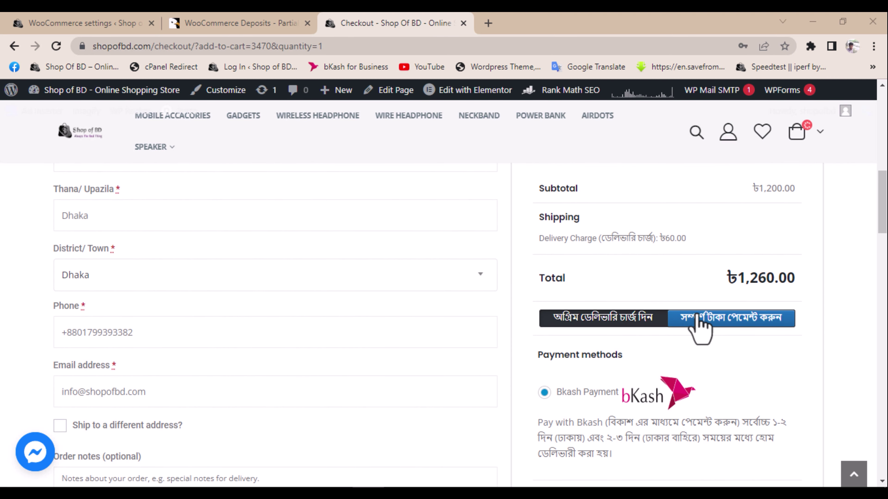
{"action": "left_click", "coordinate": [627, 322]}
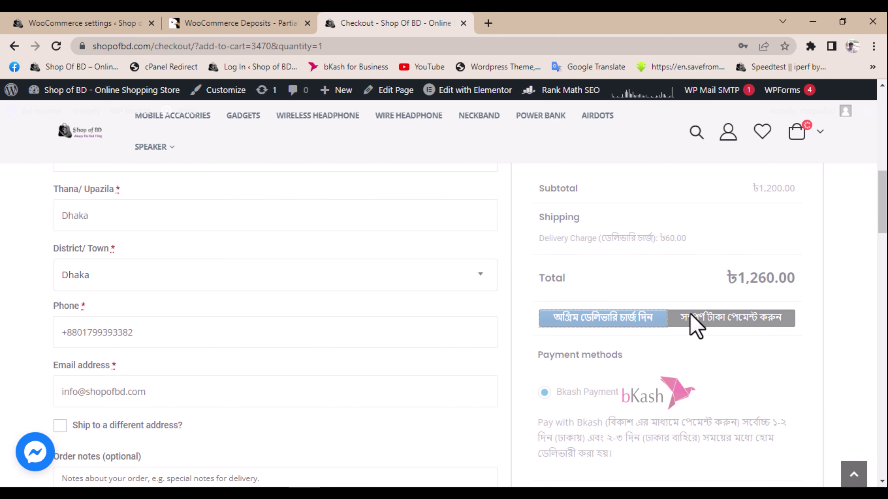
{"action": "left_click", "coordinate": [714, 413]}
{"action": "scroll", "coordinate": [674, 384], "scroll_direction": "down", "scroll_amount": 2}
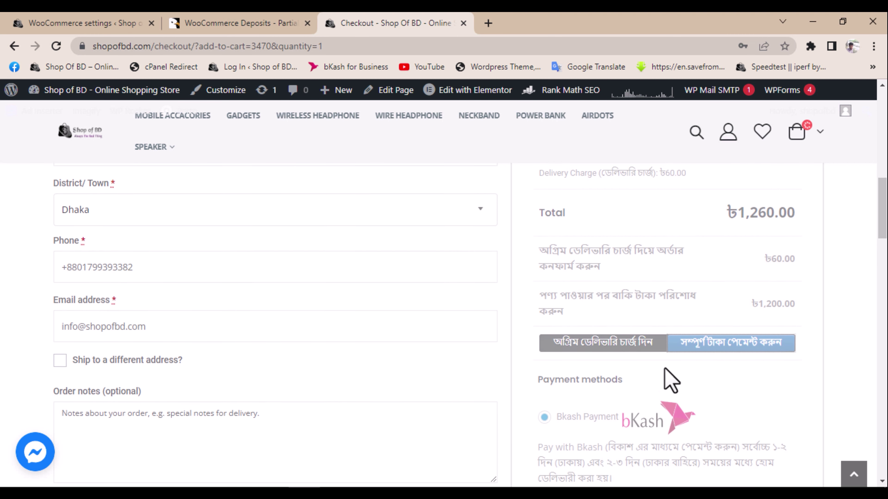
{"action": "left_click", "coordinate": [129, 23]}
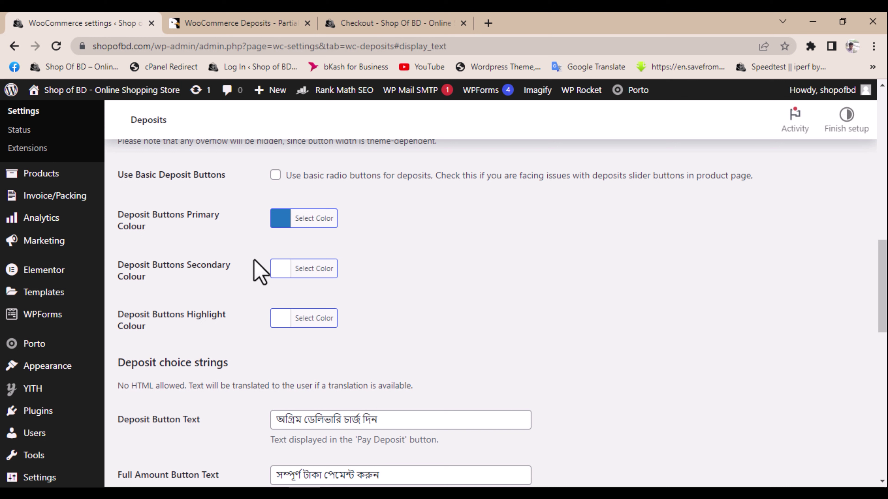
Pick the advance delivery-charge deposit option on the checkout page
{"action": "scroll", "coordinate": [379, 305], "scroll_direction": "down", "scroll_amount": 2}
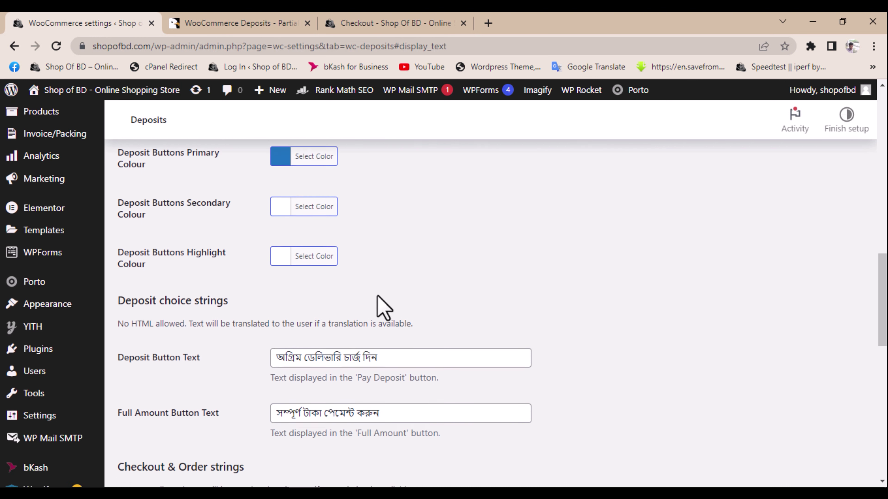
{"action": "scroll", "coordinate": [383, 308], "scroll_direction": "down", "scroll_amount": 2}
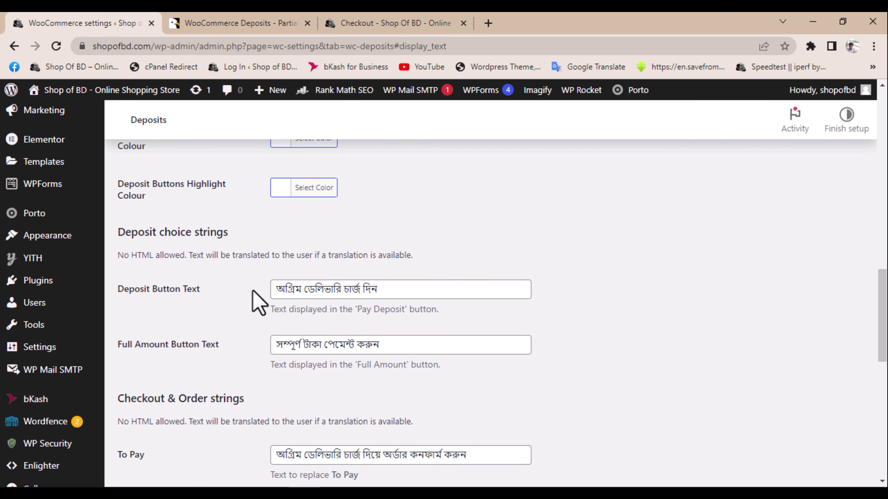
{"action": "left_click", "coordinate": [426, 23]}
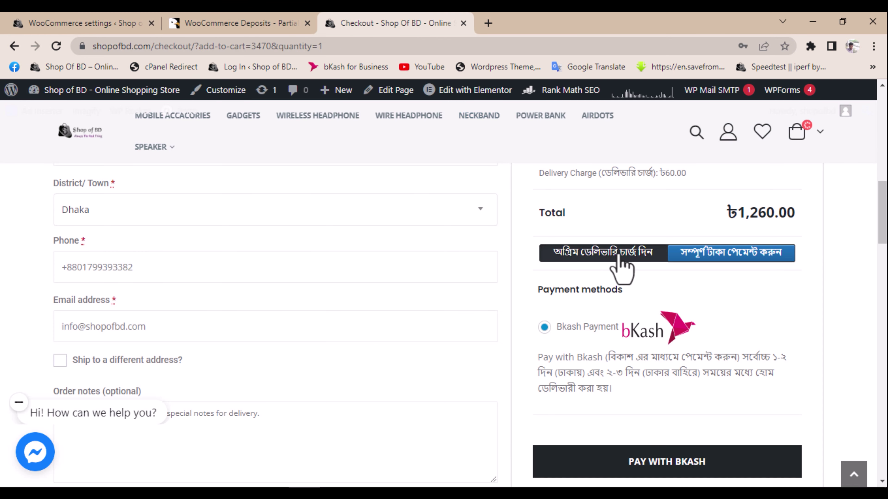
{"action": "left_click", "coordinate": [626, 258]}
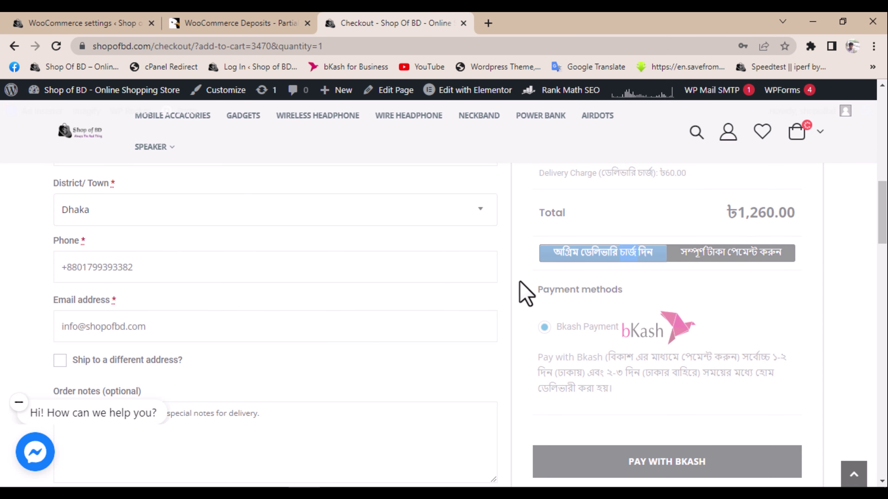
Compare the To Pay replacement text in Deposits settings with the checkout labels
{"action": "left_click", "coordinate": [107, 23]}
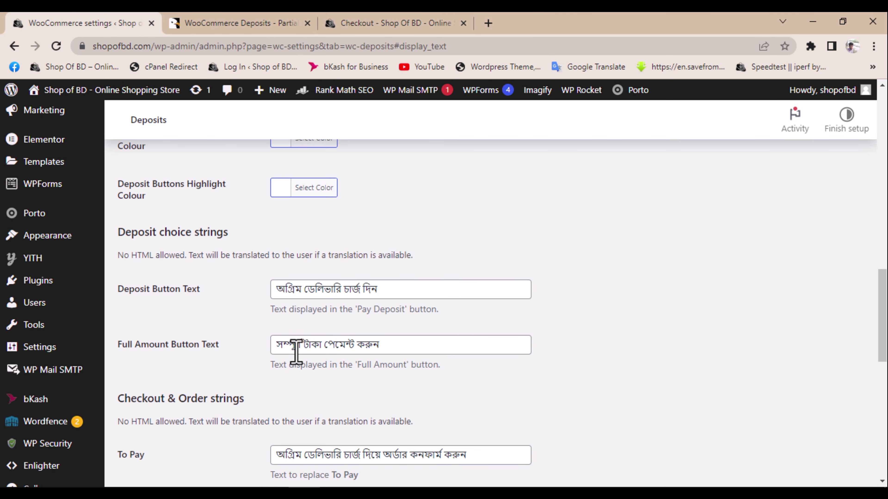
{"action": "left_click", "coordinate": [363, 23]}
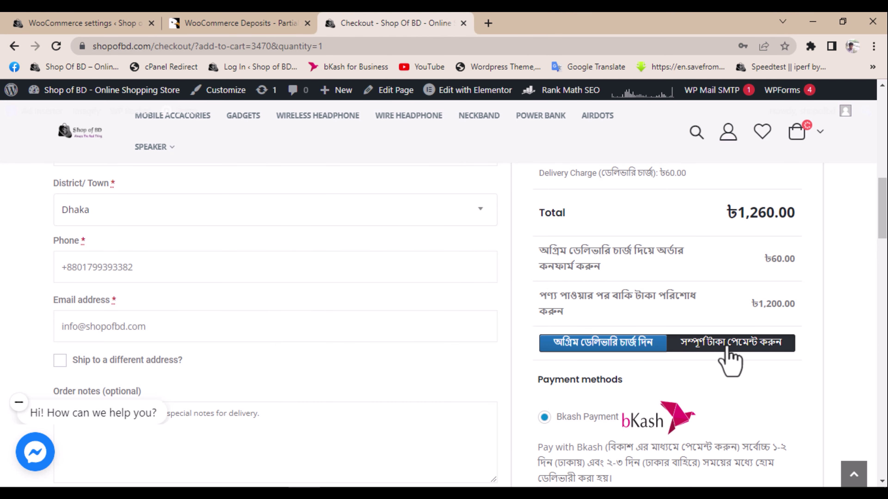
{"action": "left_click", "coordinate": [112, 23]}
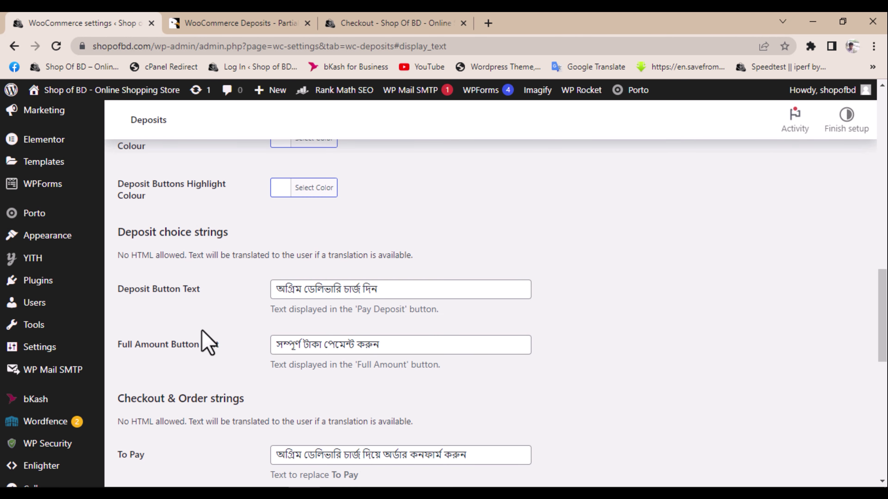
{"action": "scroll", "coordinate": [244, 363], "scroll_direction": "down", "scroll_amount": 2}
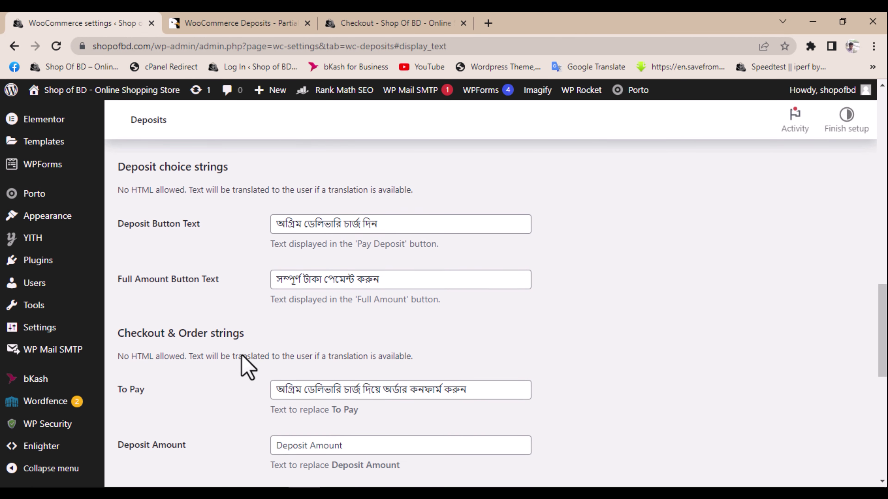
{"action": "scroll", "coordinate": [407, 391], "scroll_direction": "down", "scroll_amount": 4}
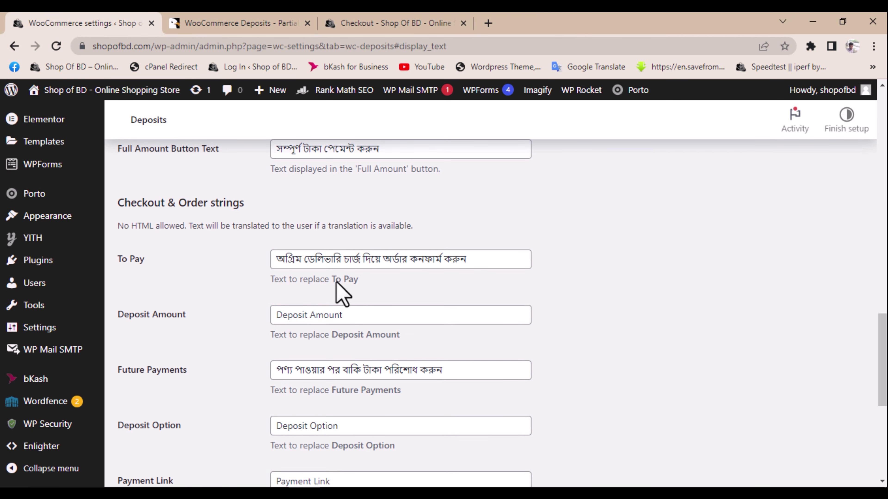
{"action": "left_click", "coordinate": [352, 260]}
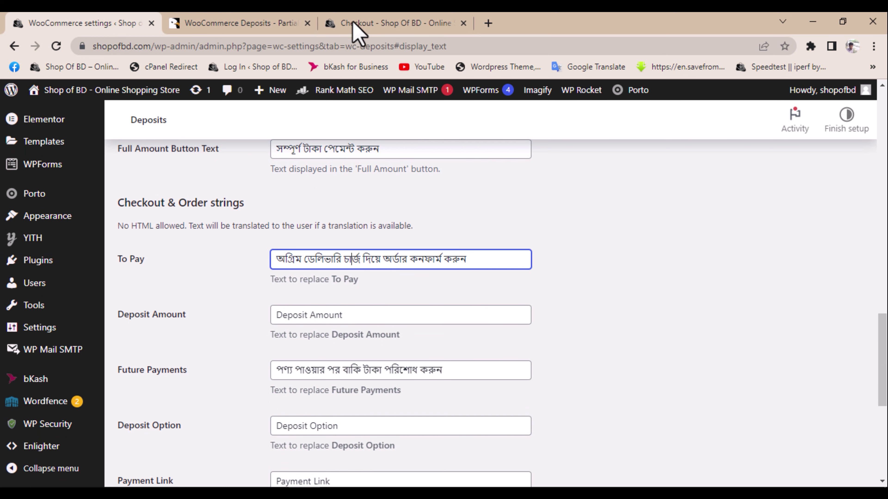
{"action": "left_click", "coordinate": [353, 24]}
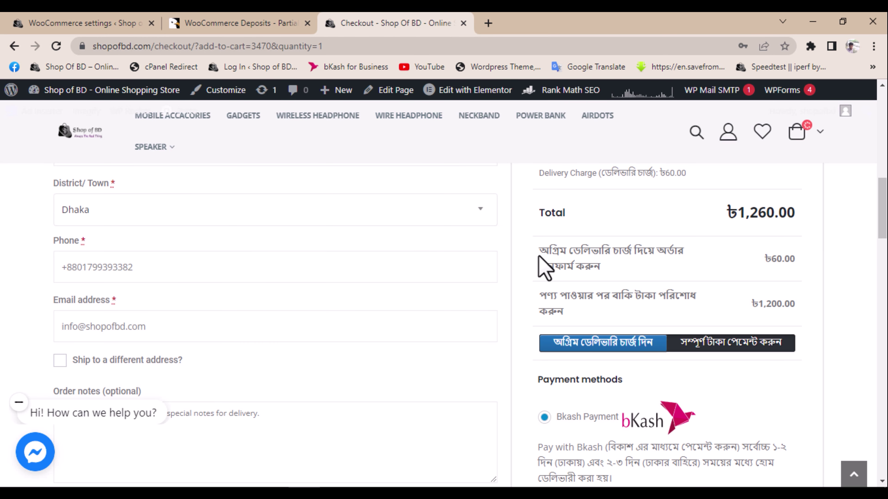
Check the ৳60 advance charge and pay-after-delivery lines against the Bangla strings
{"action": "left_click_drag", "start_coordinate": [541, 255], "coordinate": [703, 268]}
{"action": "left_click", "coordinate": [649, 258]}
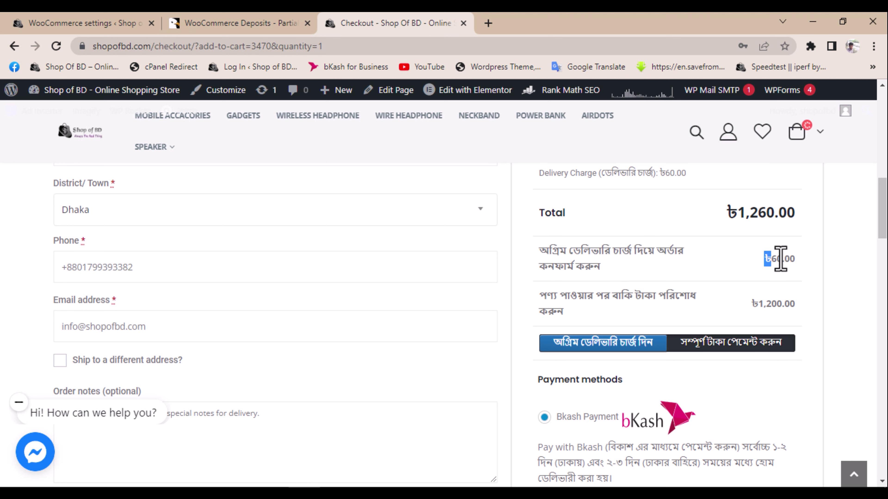
{"action": "left_click_drag", "start_coordinate": [780, 258], "coordinate": [809, 272]}
{"action": "left_click", "coordinate": [810, 271]}
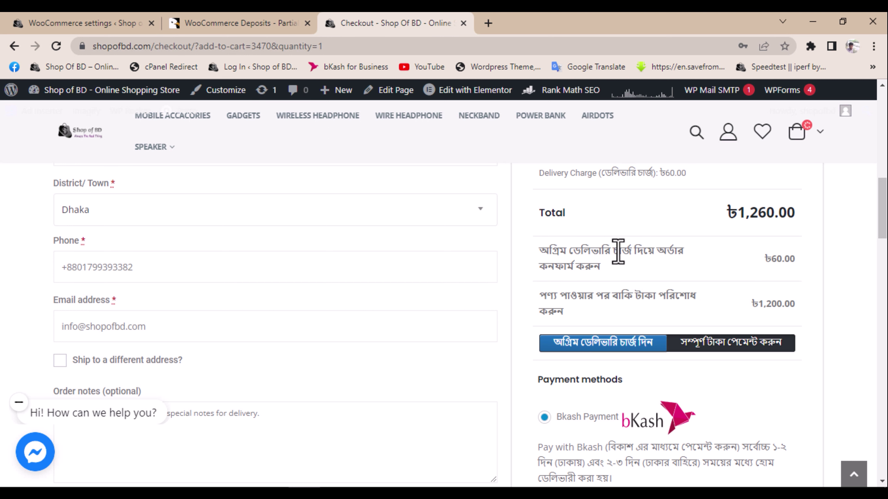
{"action": "left_click", "coordinate": [3, 19]}
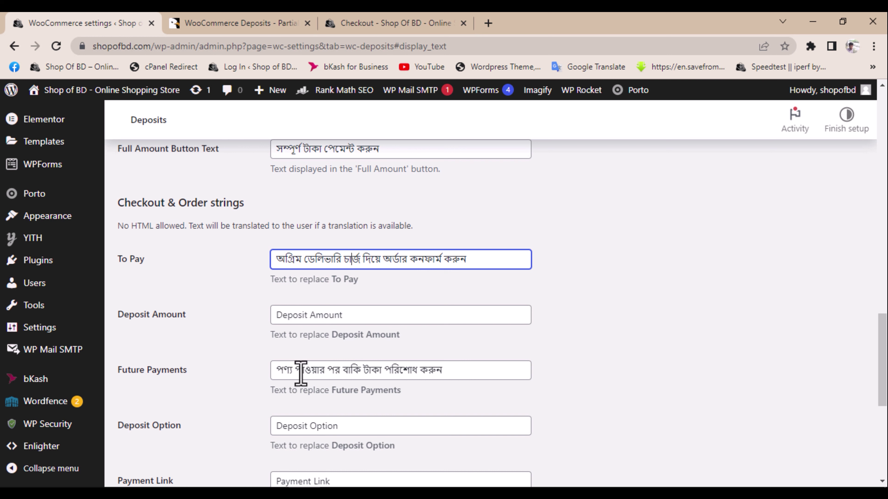
{"action": "left_click", "coordinate": [396, 23]}
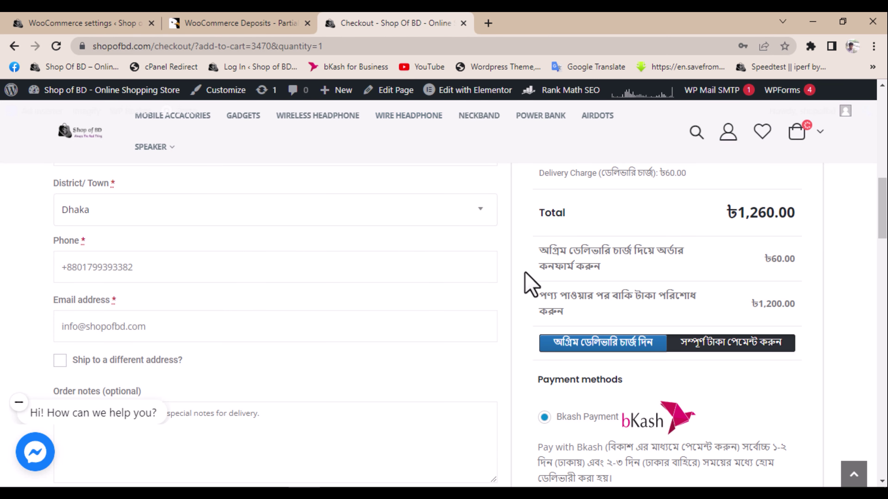
{"action": "left_click_drag", "start_coordinate": [542, 306], "coordinate": [608, 317]}
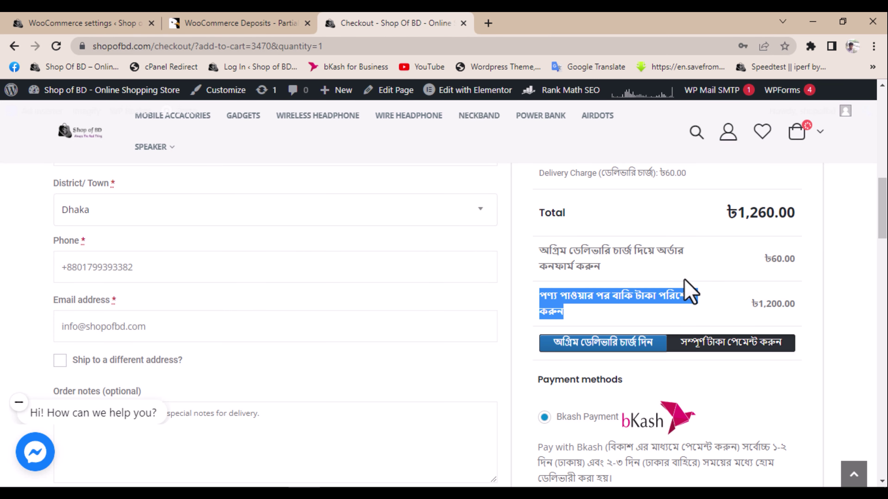
{"action": "left_click", "coordinate": [691, 292]}
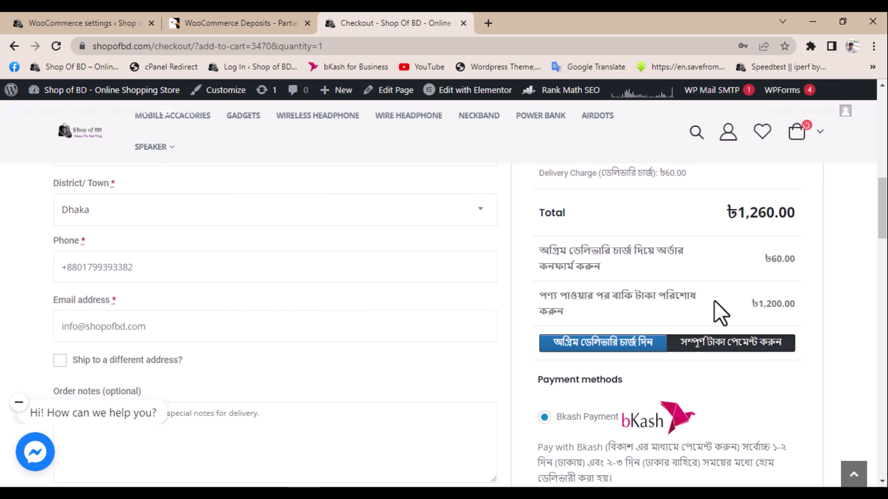
{"action": "left_click", "coordinate": [136, 24]}
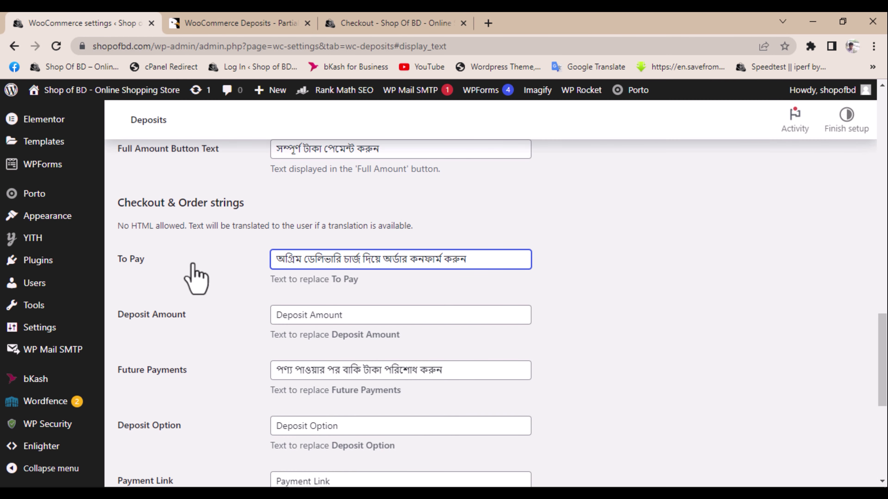
Leave the Deposit and Full Amount messages blank and save the Display & Text settings
{"action": "scroll", "coordinate": [198, 280], "scroll_direction": "down", "scroll_amount": 3}
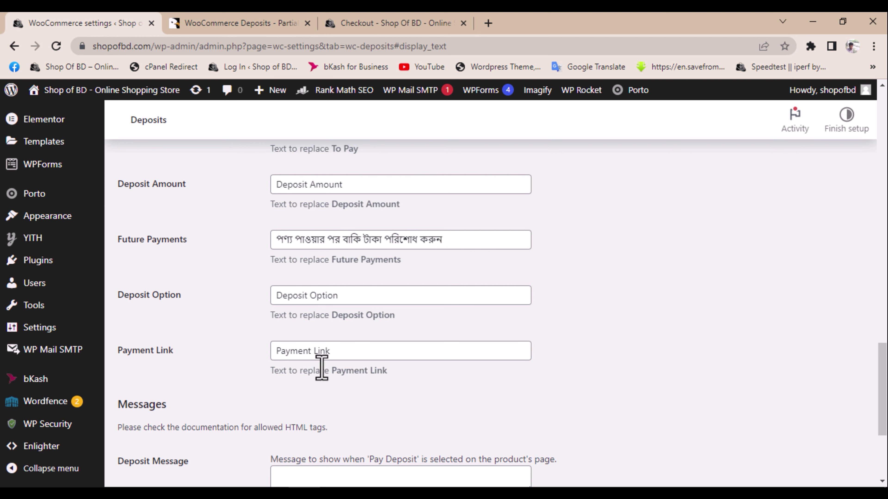
{"action": "scroll", "coordinate": [275, 360], "scroll_direction": "down", "scroll_amount": 5}
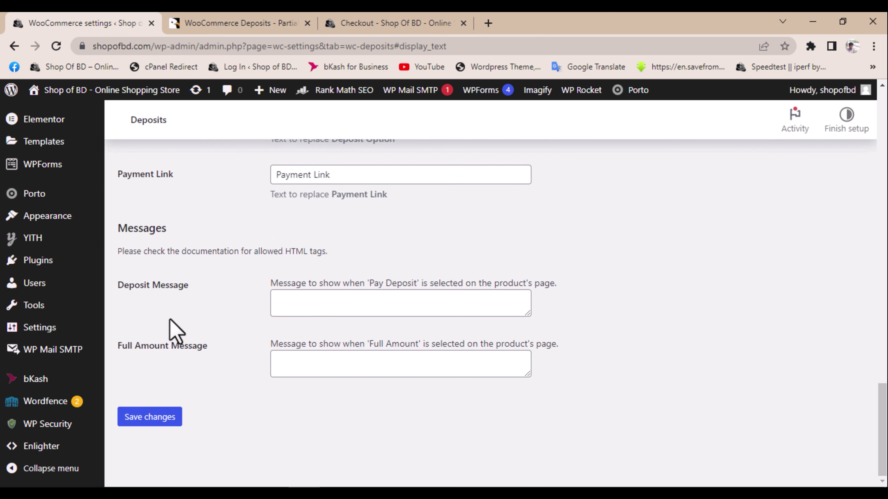
{"action": "left_click", "coordinate": [310, 310]}
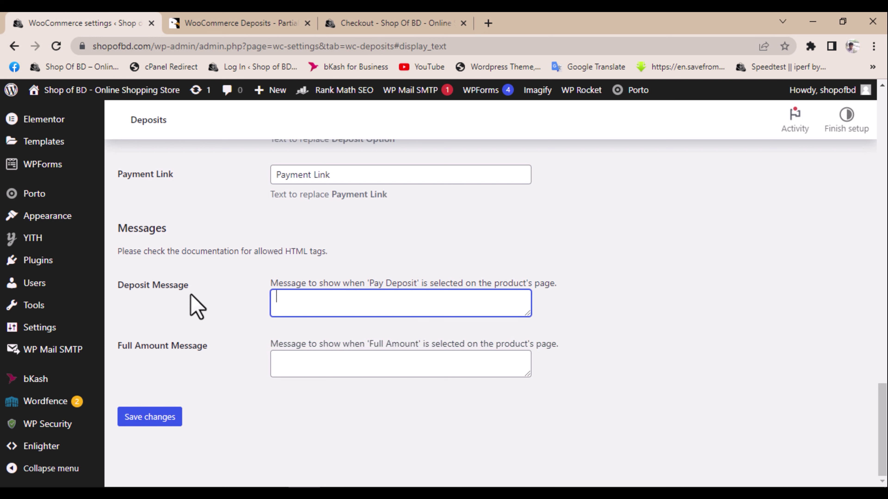
{"action": "left_click", "coordinate": [310, 370]}
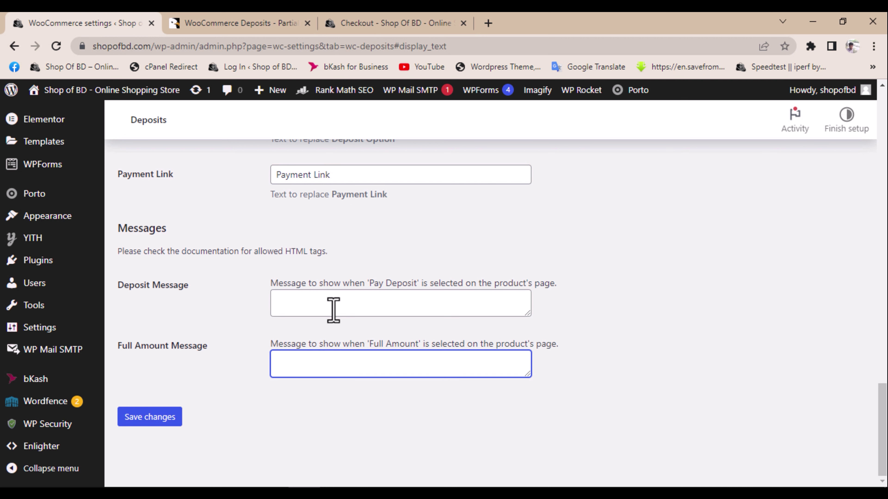
{"action": "left_click", "coordinate": [559, 263]}
{"action": "scroll", "coordinate": [554, 261], "scroll_direction": "up", "scroll_amount": 2}
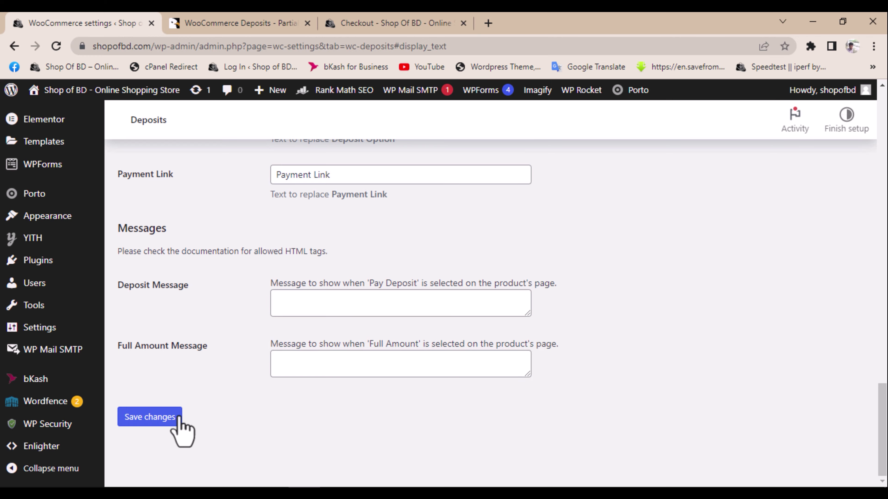
{"action": "left_click", "coordinate": [175, 419]}
{"action": "scroll", "coordinate": [182, 423], "scroll_direction": "up", "scroll_amount": 15}
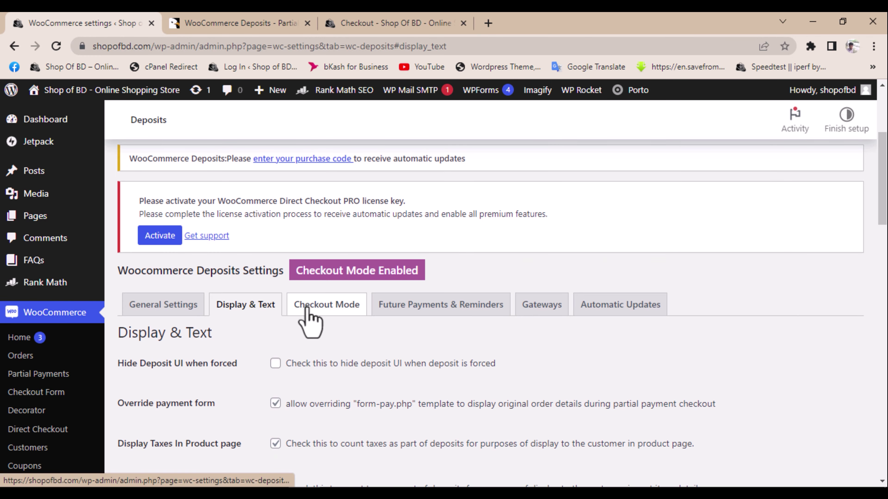
Review Checkout Mode settings: mode Yes, force deposit No, Fixed type, amount 0
{"action": "left_click", "coordinate": [310, 308]}
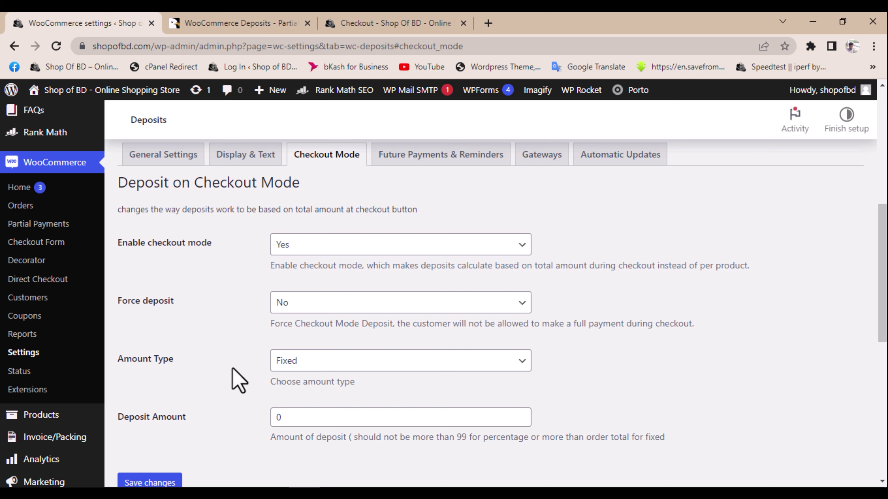
{"action": "scroll", "coordinate": [237, 381], "scroll_direction": "down", "scroll_amount": 2}
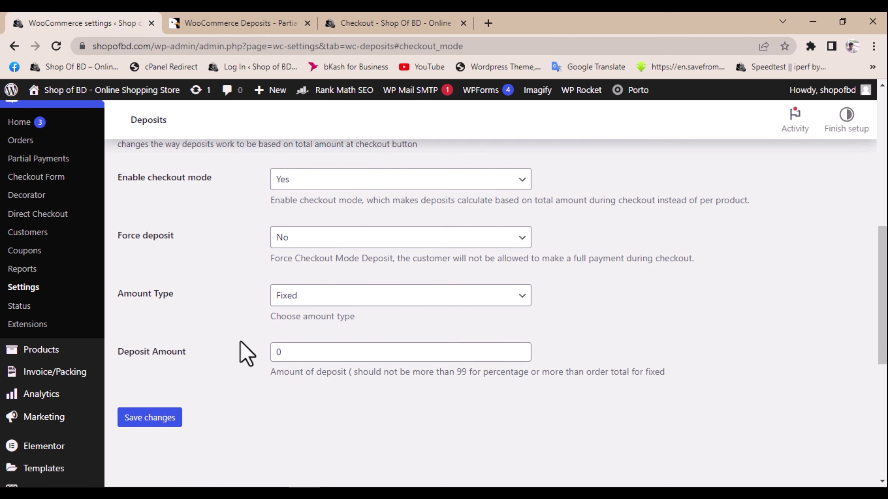
{"action": "scroll", "coordinate": [199, 353], "scroll_direction": "up", "scroll_amount": 4}
{"action": "scroll", "coordinate": [201, 349], "scroll_direction": "down", "scroll_amount": 4}
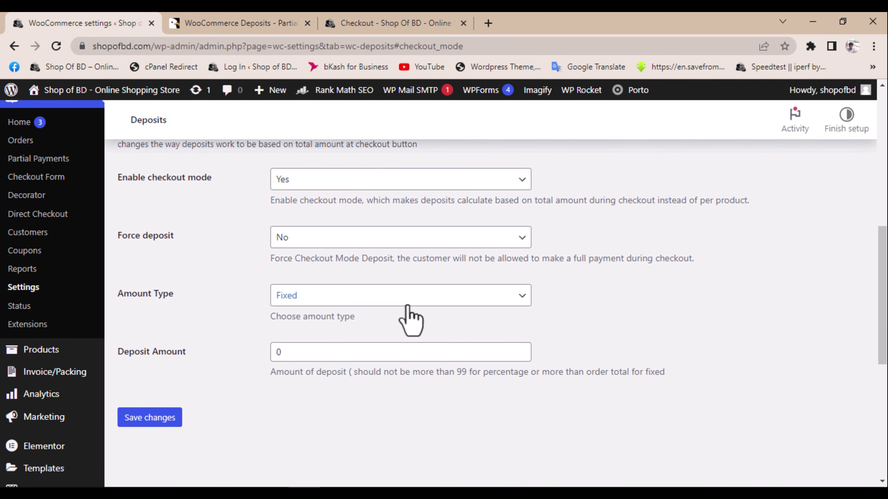
{"action": "scroll", "coordinate": [416, 280], "scroll_direction": "up", "scroll_amount": 2}
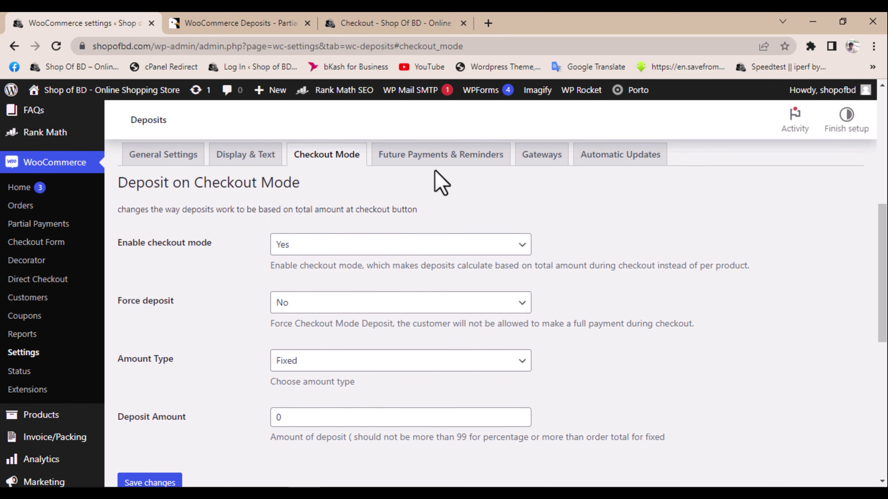
In Future Payments & Reminders, keep Processing as the order fully paid status
{"action": "left_click", "coordinate": [437, 161]}
{"action": "scroll", "coordinate": [340, 273], "scroll_direction": "down", "scroll_amount": 2}
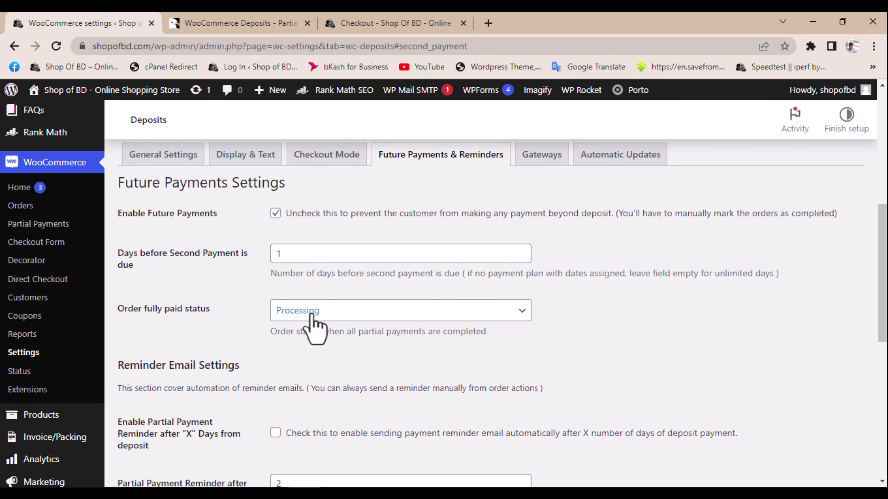
{"action": "left_click", "coordinate": [365, 312]}
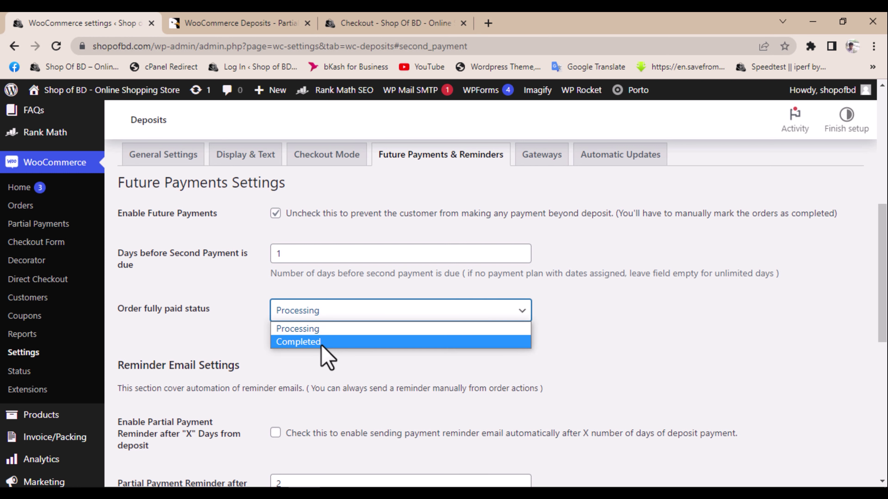
{"action": "left_click", "coordinate": [252, 317]}
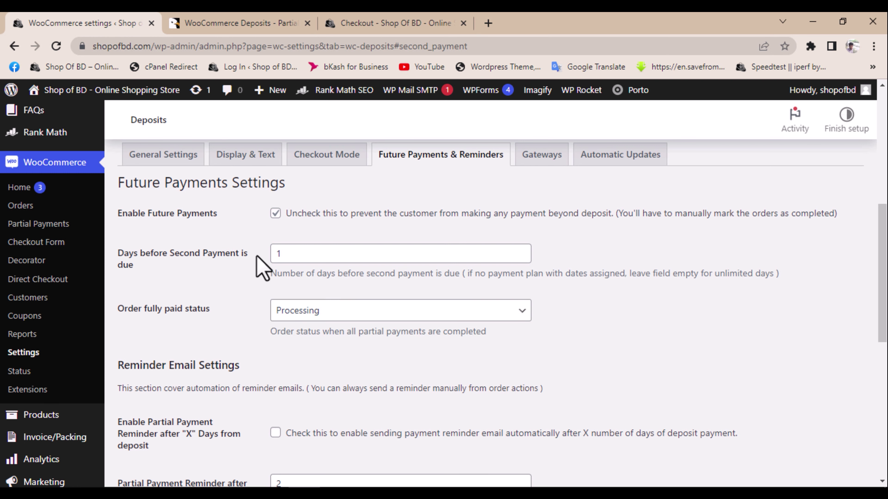
Look over the reminder settings, including the Next Custom Reminder Date
{"action": "scroll", "coordinate": [439, 244], "scroll_direction": "down", "scroll_amount": 5}
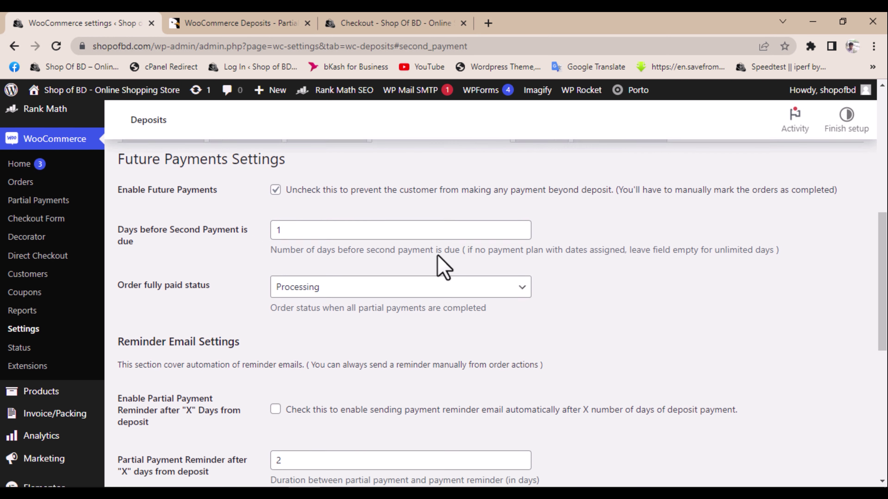
{"action": "scroll", "coordinate": [262, 317], "scroll_direction": "down", "scroll_amount": 3}
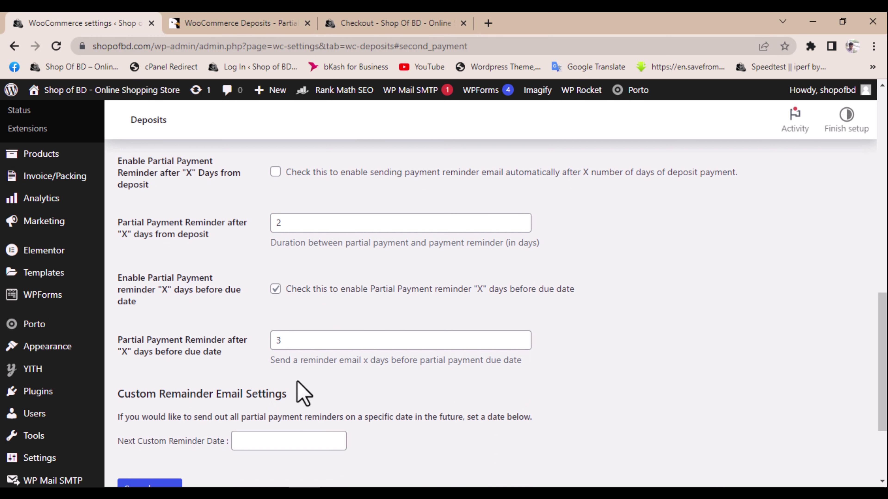
{"action": "scroll", "coordinate": [214, 368], "scroll_direction": "down", "scroll_amount": 2}
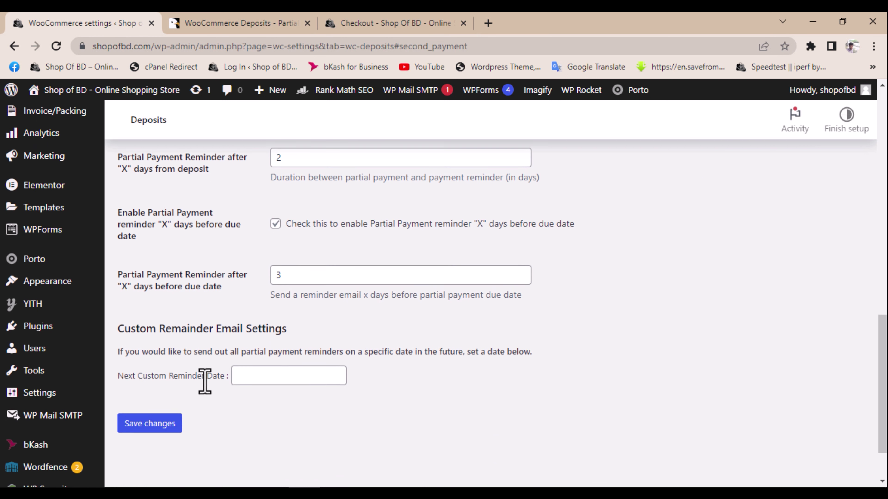
{"action": "left_click_drag", "start_coordinate": [122, 378], "coordinate": [213, 380]}
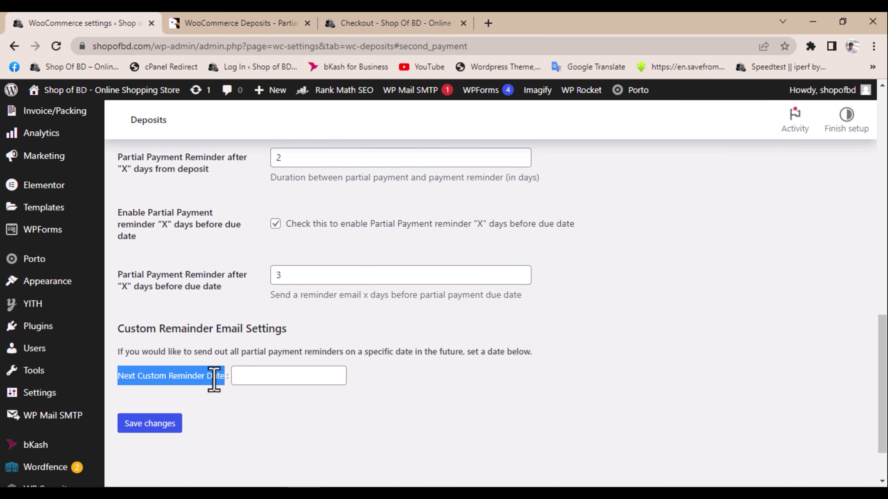
{"action": "left_click", "coordinate": [215, 352]}
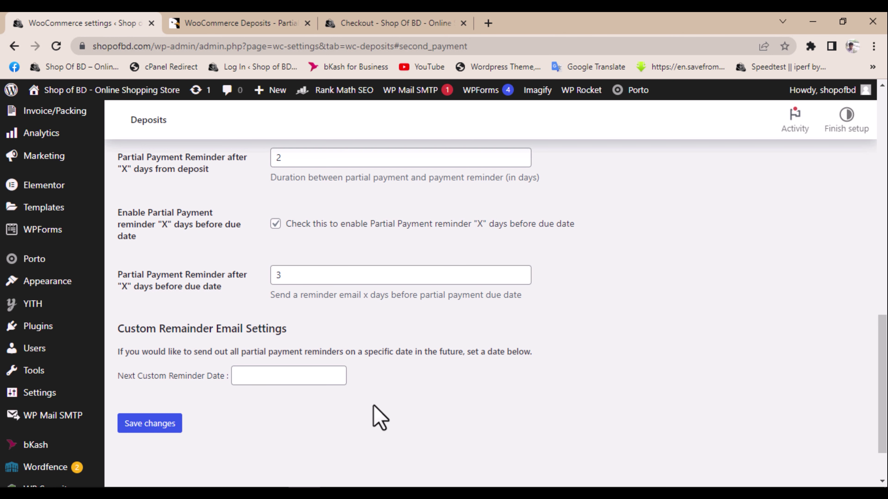
{"action": "scroll", "coordinate": [380, 417], "scroll_direction": "up", "scroll_amount": 2}
{"action": "scroll", "coordinate": [286, 248], "scroll_direction": "up", "scroll_amount": 8}
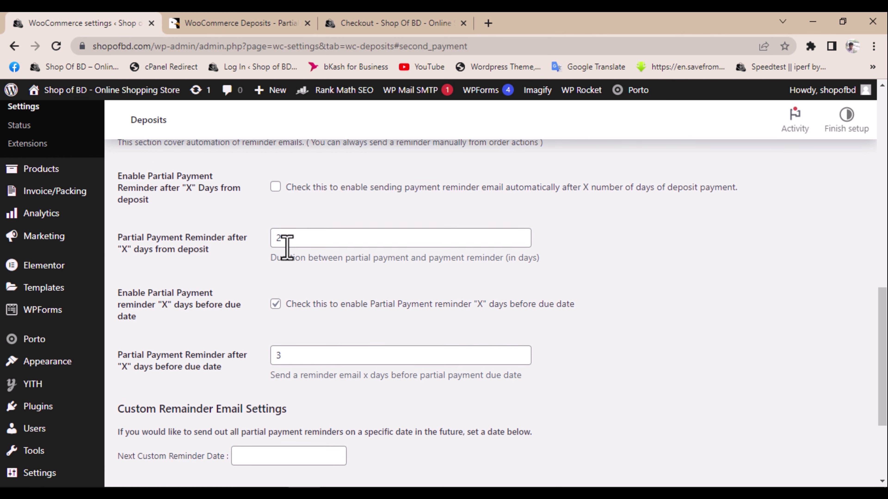
{"action": "scroll", "coordinate": [395, 273], "scroll_direction": "up", "scroll_amount": 4}
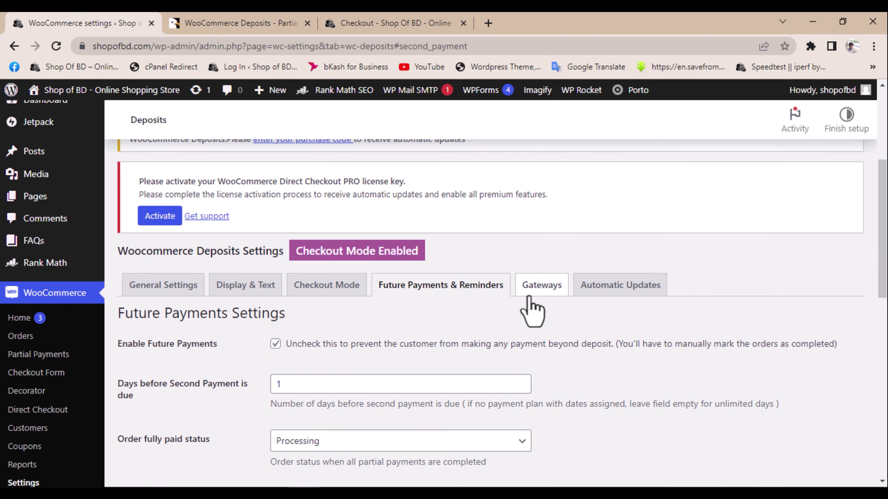
{"action": "left_click", "coordinate": [537, 282]}
Leave Disallowed For Deposits and Disallowed For Partial Payments empty so Bkash Payment stays allowed
{"action": "scroll", "coordinate": [524, 308], "scroll_direction": "up", "scroll_amount": 2}
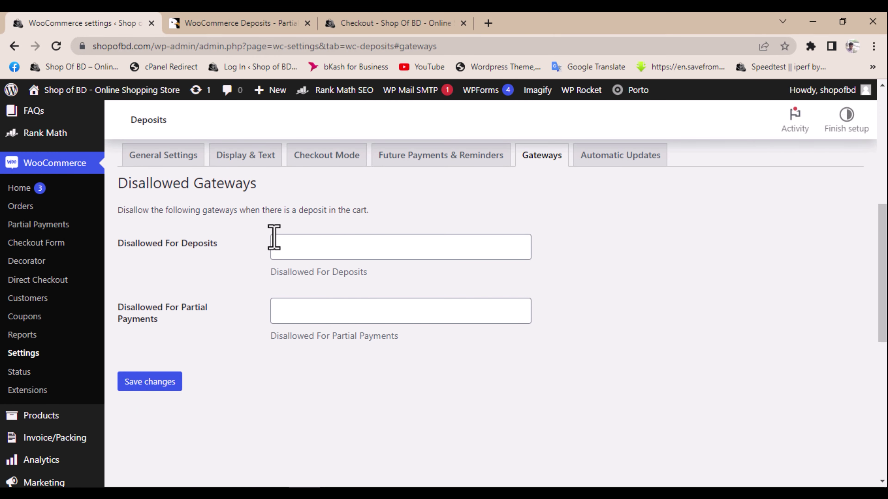
{"action": "left_click", "coordinate": [299, 249]}
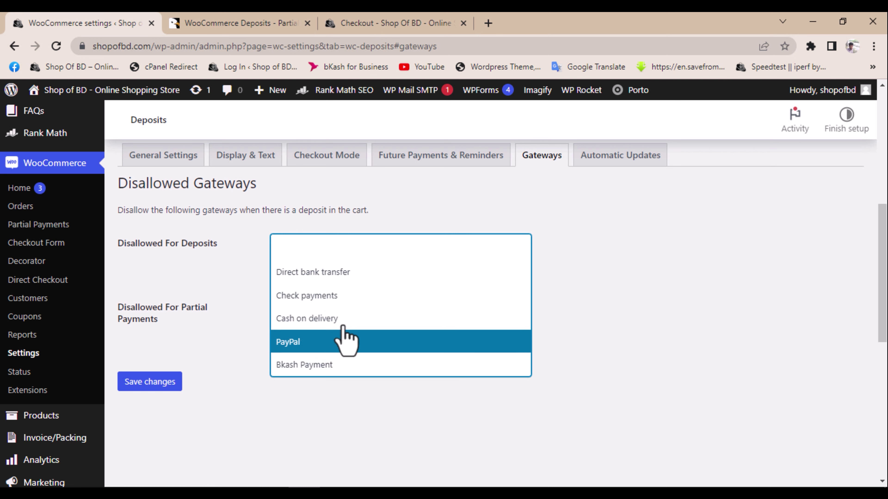
{"action": "left_click", "coordinate": [300, 252]}
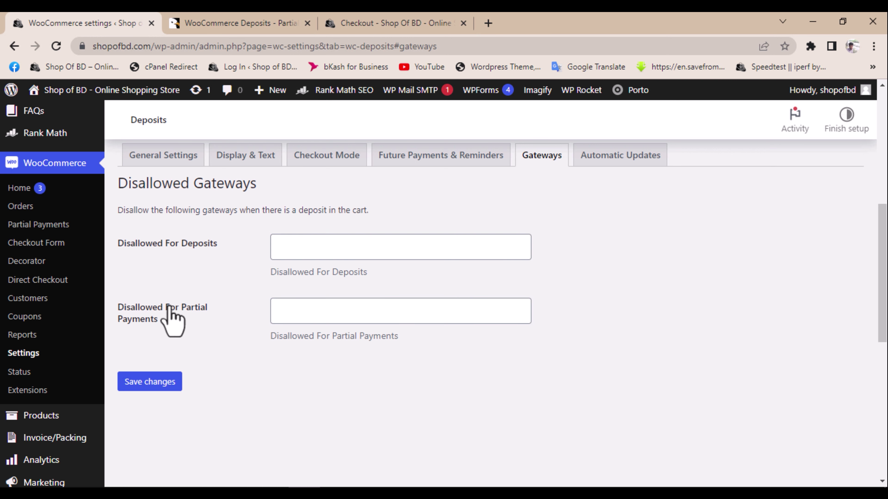
{"action": "left_click", "coordinate": [305, 315]}
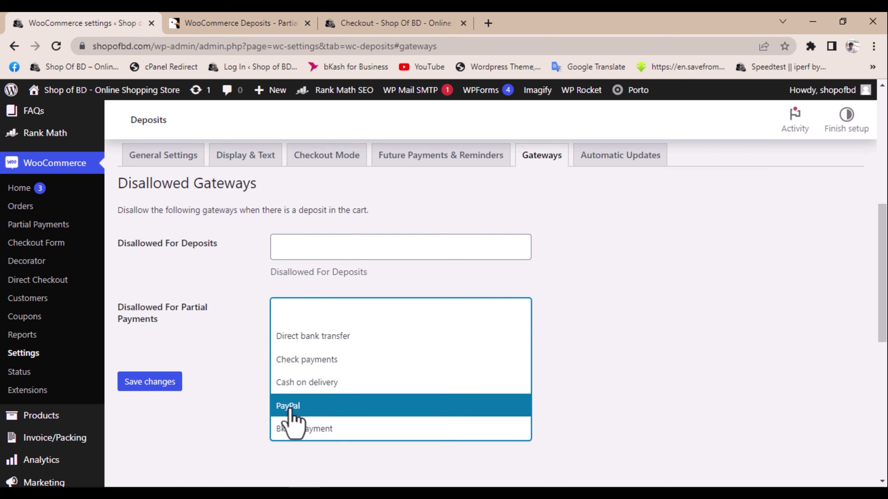
{"action": "left_click", "coordinate": [249, 347]}
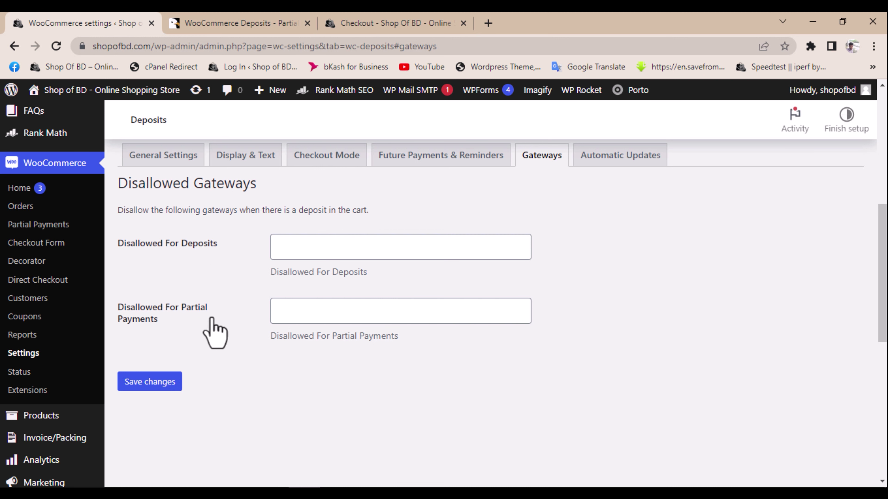
{"action": "left_click", "coordinate": [599, 161]}
Locate the Automatic Updates Purchase code field, checking the CodeCanyon product page for reference
{"action": "scroll", "coordinate": [365, 191], "scroll_direction": "up", "scroll_amount": 2}
{"action": "left_click", "coordinate": [313, 282]}
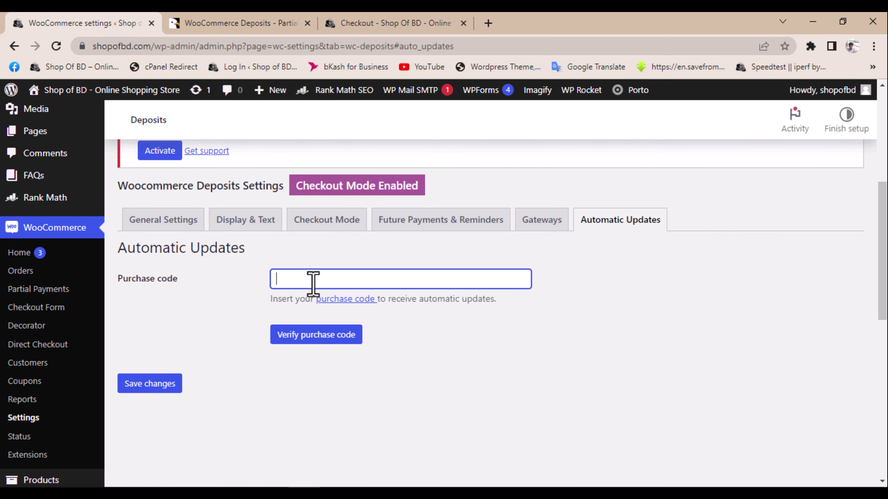
{"action": "left_click", "coordinate": [212, 23]}
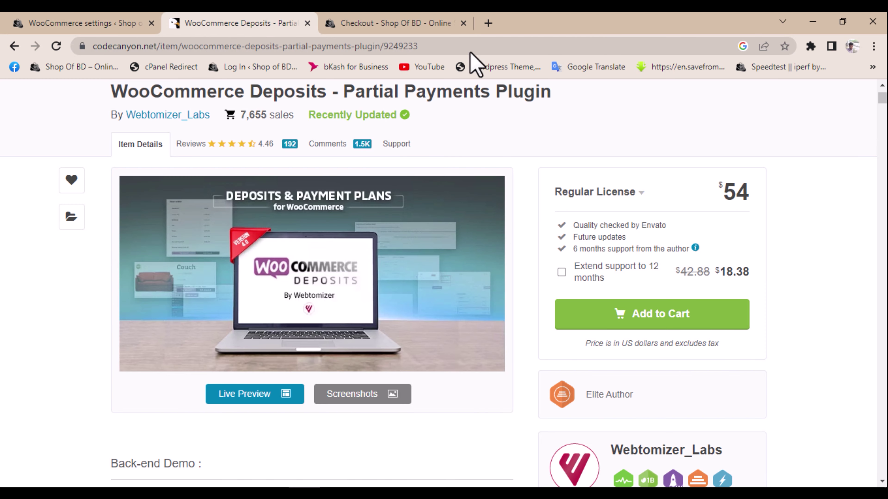
{"action": "left_click", "coordinate": [133, 24]}
{"action": "scroll", "coordinate": [351, 329], "scroll_direction": "up", "scroll_amount": 5}
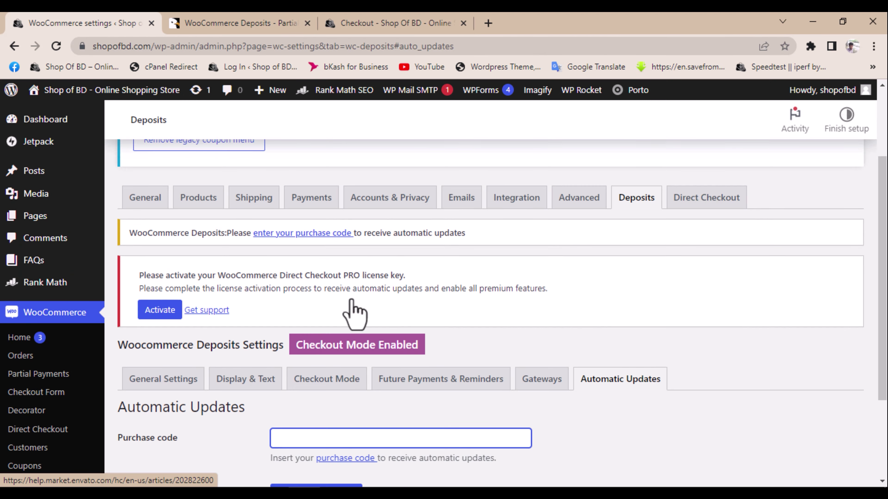
{"action": "scroll", "coordinate": [351, 307], "scroll_direction": "up", "scroll_amount": 1}
{"action": "left_click_drag", "start_coordinate": [132, 270], "coordinate": [485, 283]}
{"action": "left_click", "coordinate": [484, 284]}
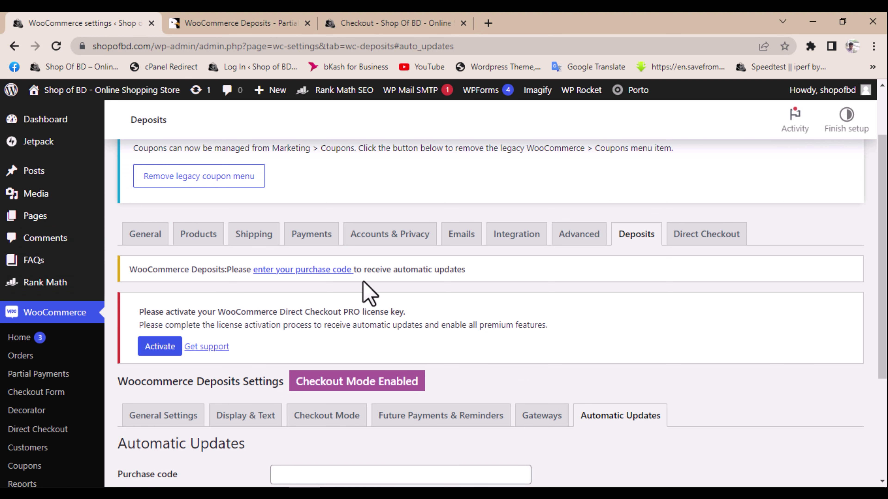
{"action": "left_click", "coordinate": [378, 23]}
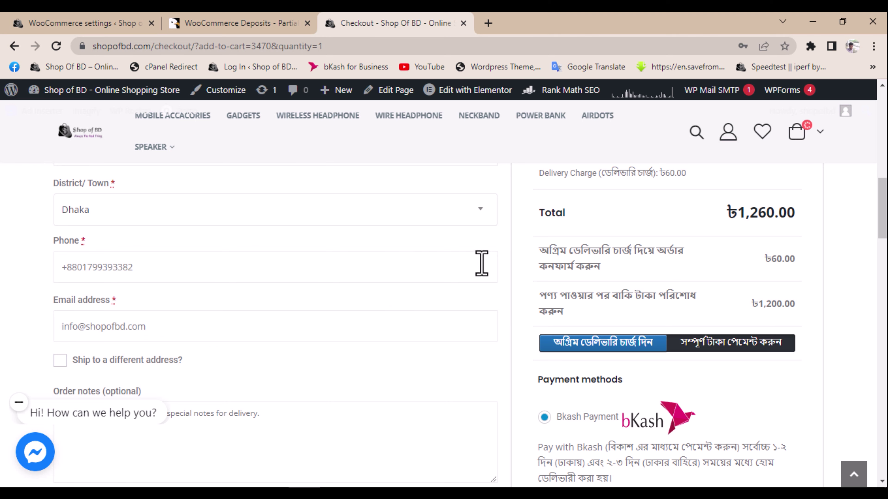
From the store home page, go to the next Latest Products page and open WooCommerce Deposits
{"action": "scroll", "coordinate": [465, 261], "scroll_direction": "up", "scroll_amount": 10}
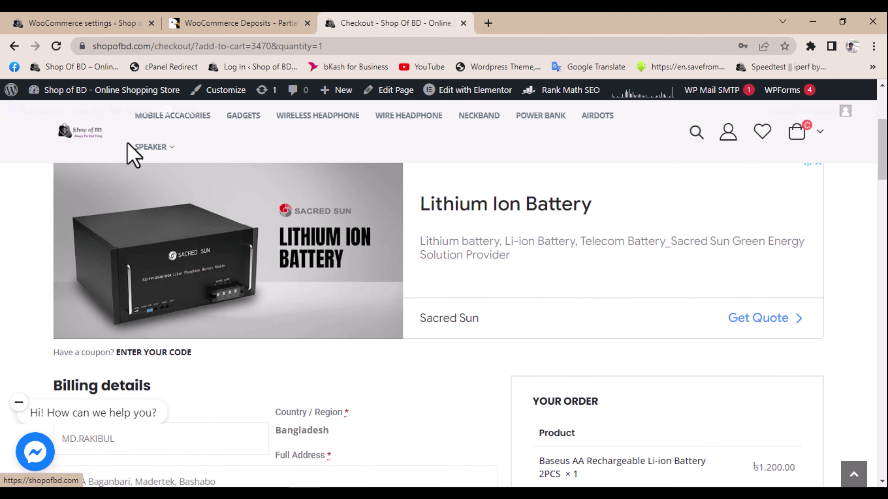
{"action": "left_click", "coordinate": [77, 144]}
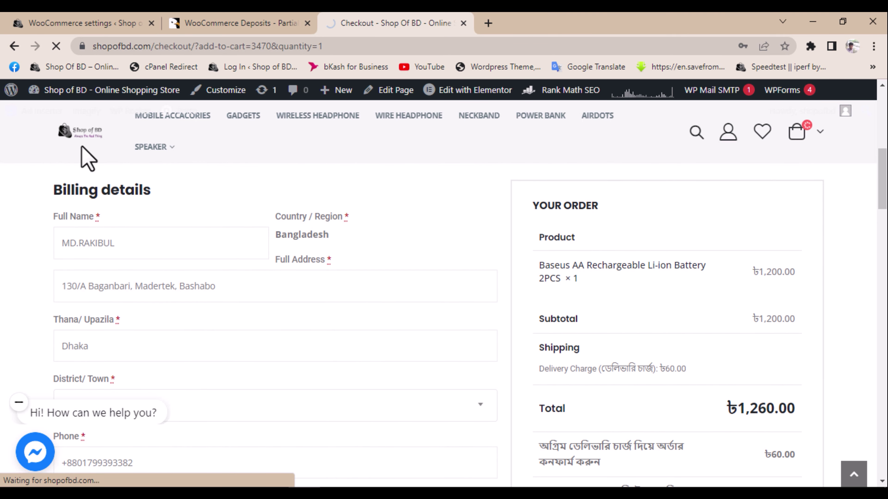
{"action": "scroll", "coordinate": [377, 311], "scroll_direction": "down", "scroll_amount": 8}
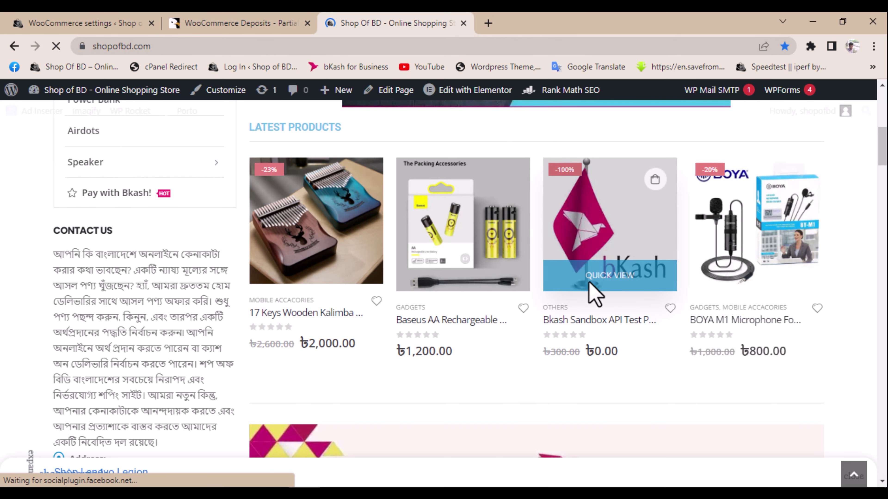
{"action": "scroll", "coordinate": [594, 293], "scroll_direction": "down", "scroll_amount": 4}
{"action": "scroll", "coordinate": [693, 287], "scroll_direction": "up", "scroll_amount": 6}
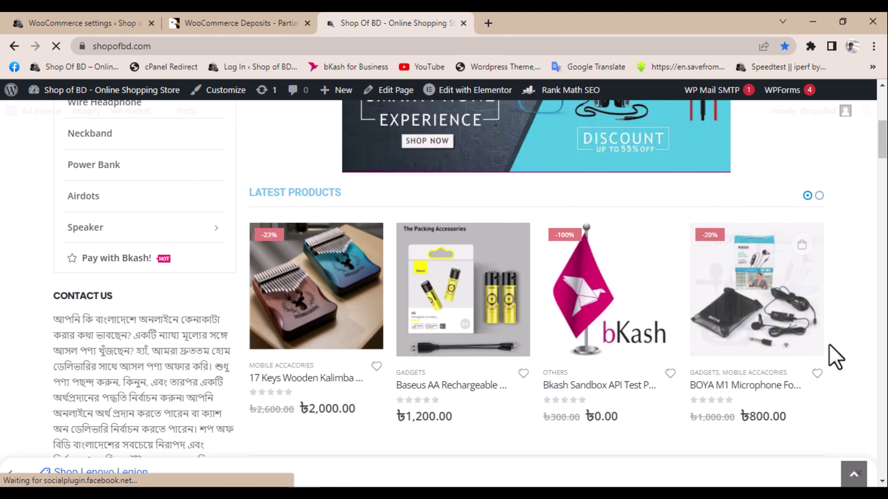
{"action": "left_click", "coordinate": [819, 195]}
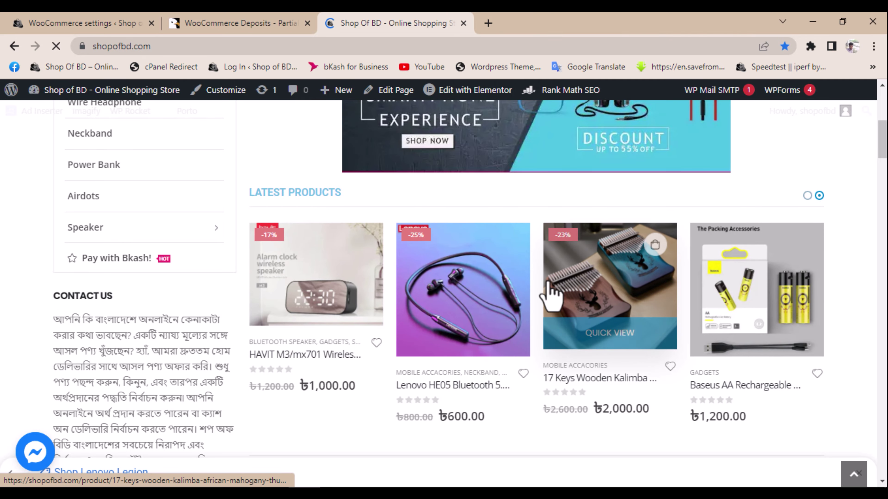
{"action": "scroll", "coordinate": [552, 293], "scroll_direction": "down", "scroll_amount": 10}
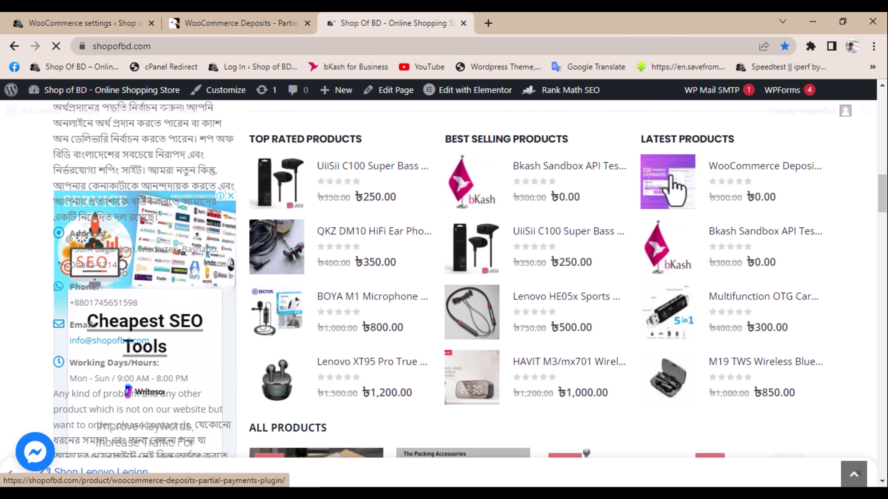
{"action": "left_click", "coordinate": [719, 168]}
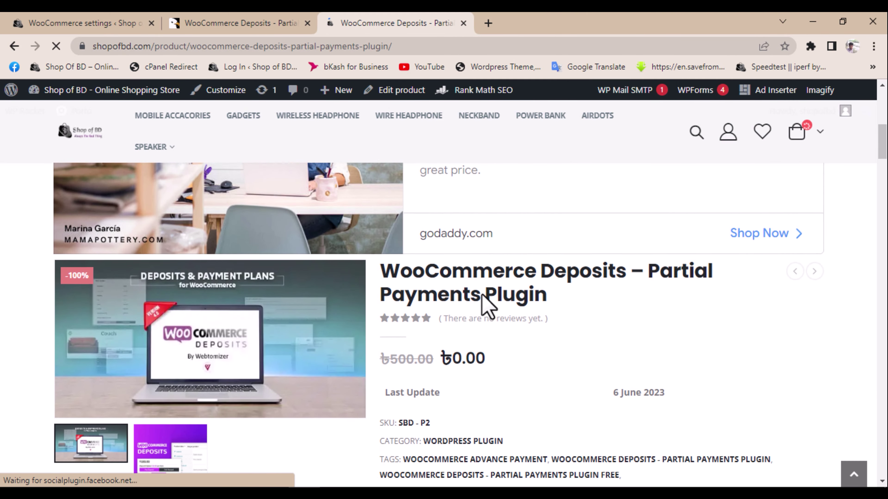
Note the ৳0.00 price and 6 June 2023 update date, matching CodeCanyon's last update
{"action": "scroll", "coordinate": [488, 306], "scroll_direction": "down", "scroll_amount": 1}
{"action": "left_click_drag", "start_coordinate": [451, 307], "coordinate": [487, 309]}
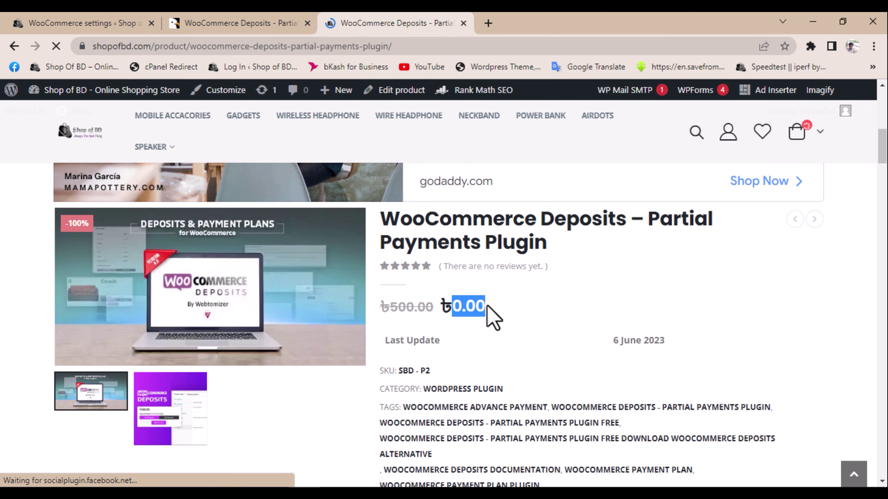
{"action": "left_click", "coordinate": [487, 306]}
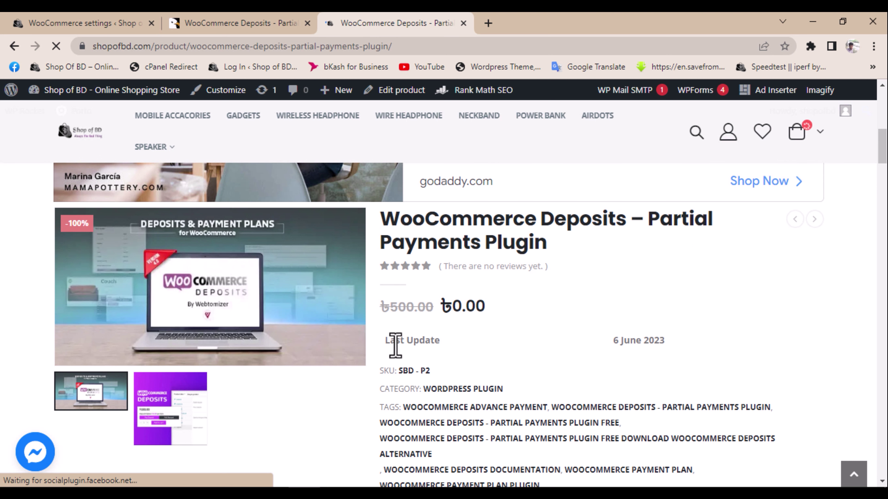
{"action": "left_click_drag", "start_coordinate": [615, 337], "coordinate": [661, 337]}
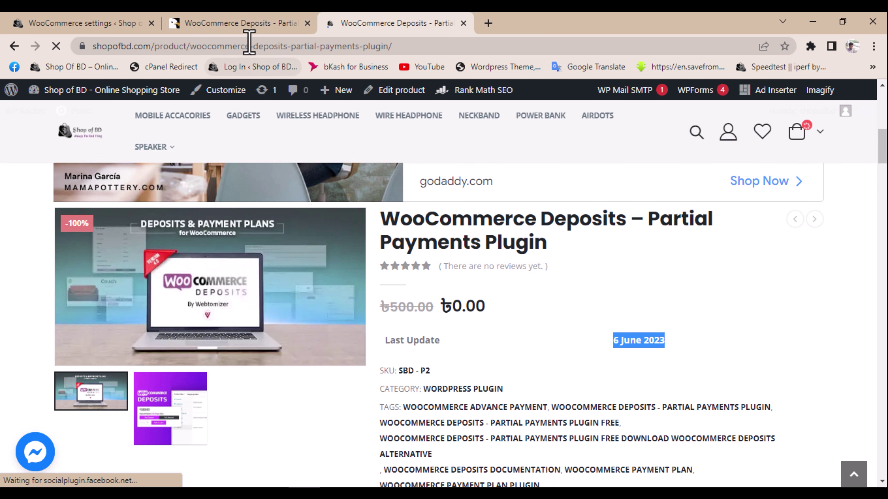
{"action": "left_click", "coordinate": [244, 26]}
{"action": "scroll", "coordinate": [626, 294], "scroll_direction": "down", "scroll_amount": 6}
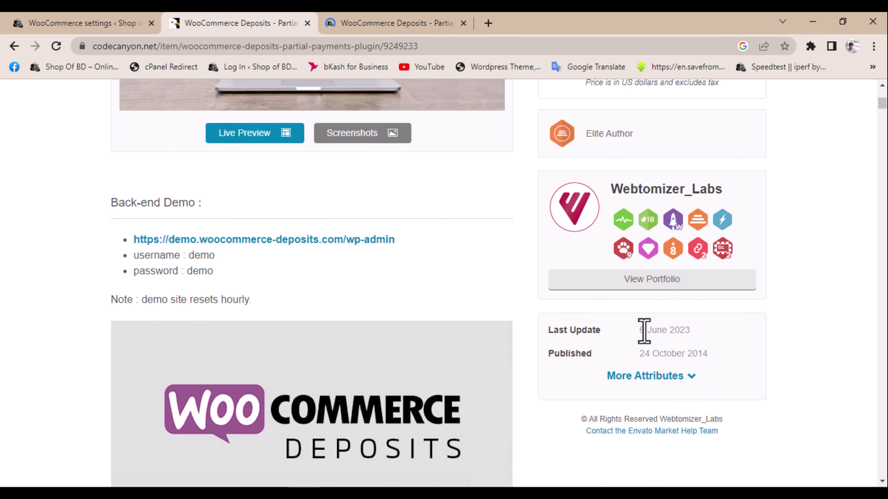
{"action": "left_click_drag", "start_coordinate": [640, 331], "coordinate": [682, 332]}
Recheck the ৳0.00 sale price on the store product page, then return to Deposits settings
{"action": "left_click", "coordinate": [412, 22]}
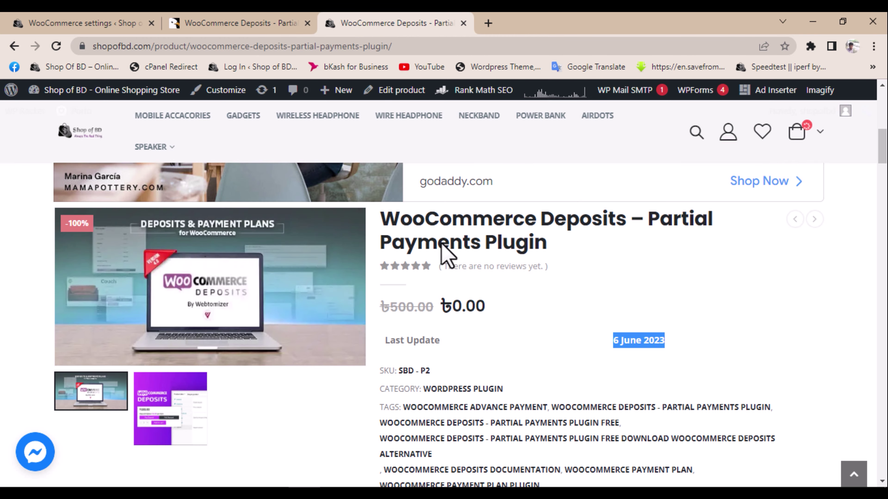
{"action": "left_click", "coordinate": [559, 346]}
{"action": "scroll", "coordinate": [456, 361], "scroll_direction": "down", "scroll_amount": 6}
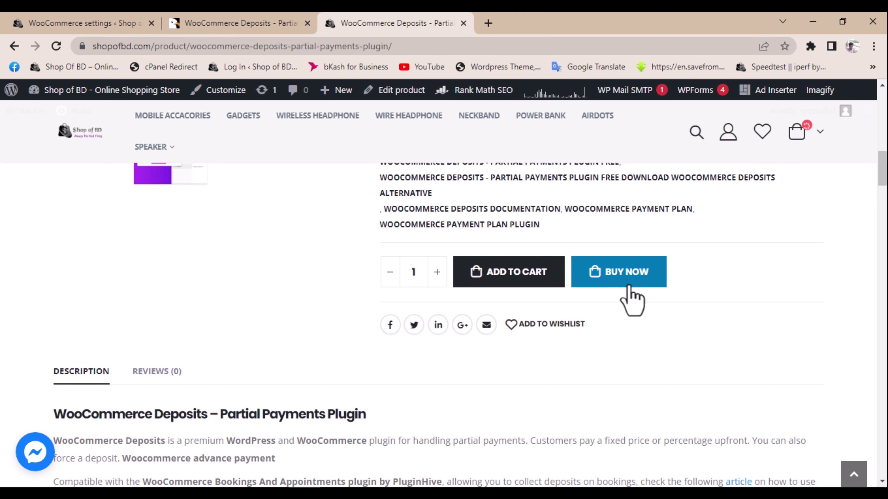
{"action": "scroll", "coordinate": [470, 234], "scroll_direction": "up", "scroll_amount": 5}
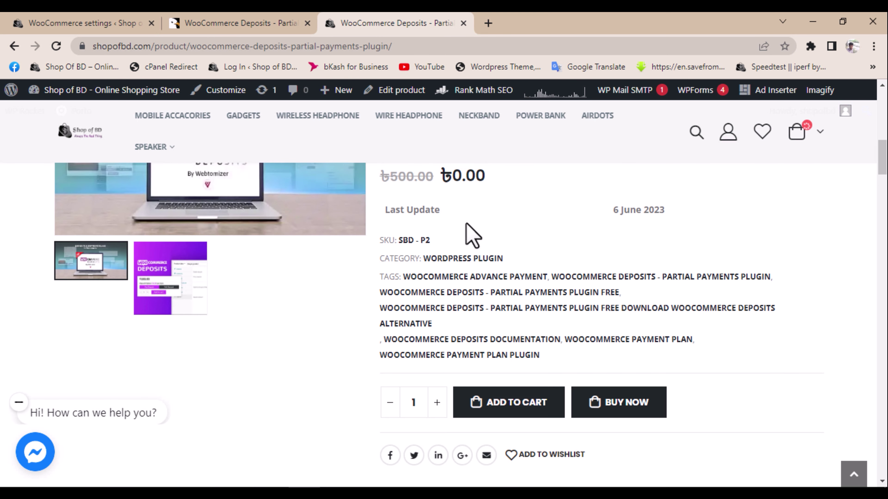
{"action": "left_click_drag", "start_coordinate": [457, 241], "coordinate": [489, 250]}
{"action": "left_click", "coordinate": [475, 246]}
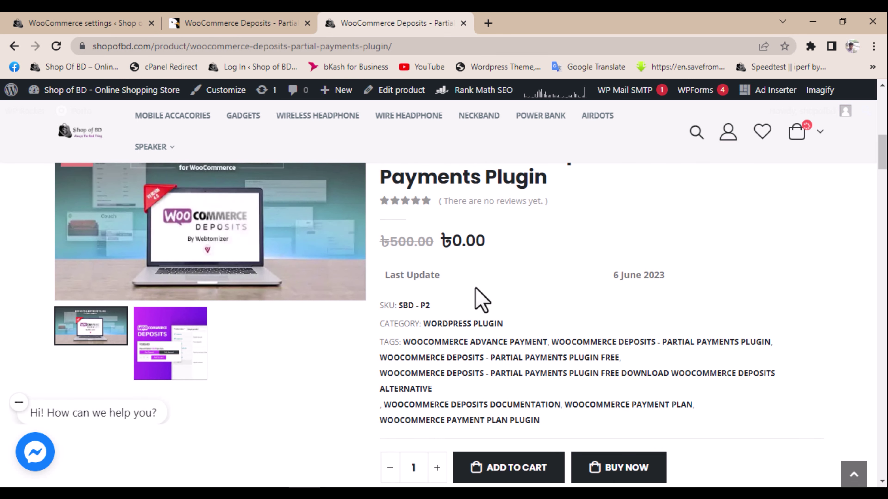
{"action": "scroll", "coordinate": [480, 299], "scroll_direction": "up", "scroll_amount": 2}
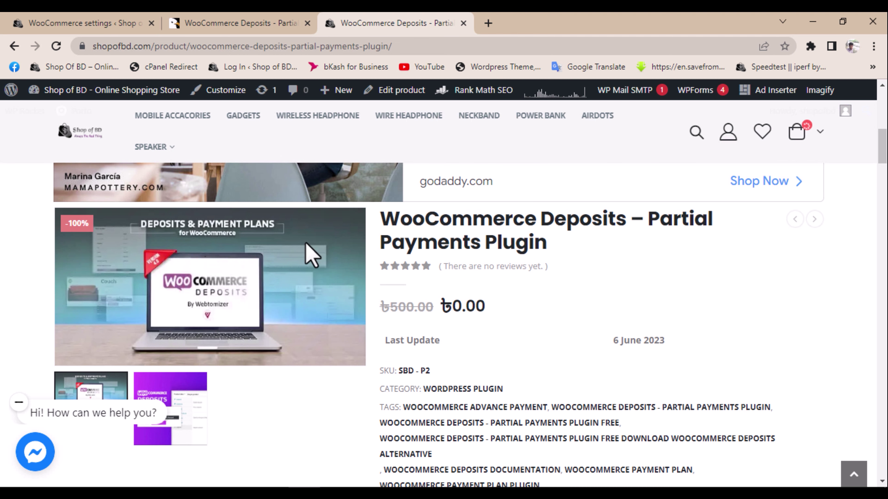
{"action": "scroll", "coordinate": [268, 347], "scroll_direction": "down", "scroll_amount": 3}
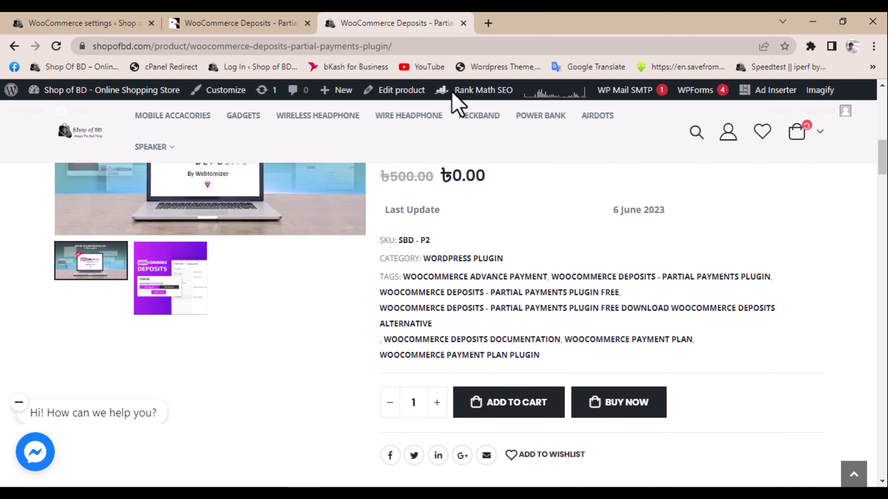
{"action": "left_click", "coordinate": [3, 16]}
{"action": "scroll", "coordinate": [389, 303], "scroll_direction": "down", "scroll_amount": 5}
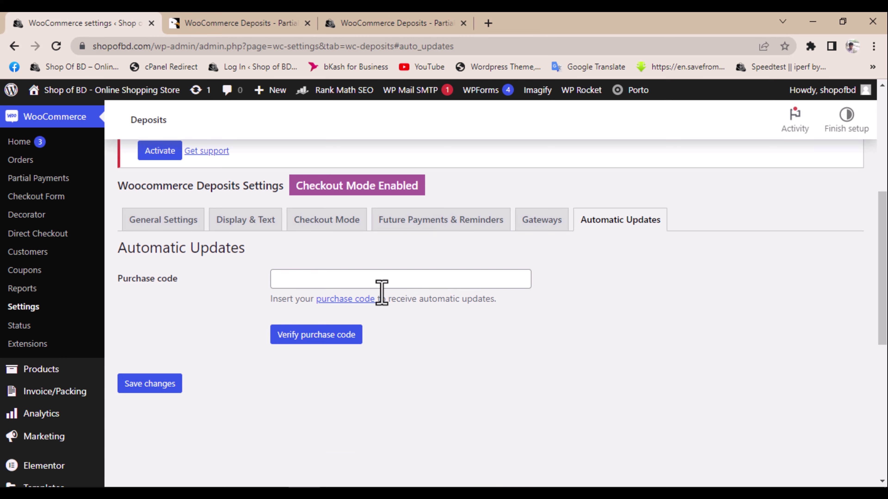
Step through each Deposits tab from General to Automatic Updates
{"action": "left_click", "coordinate": [190, 221]}
{"action": "scroll", "coordinate": [259, 230], "scroll_direction": "up", "scroll_amount": 2}
{"action": "left_click", "coordinate": [262, 218]}
{"action": "scroll", "coordinate": [295, 227], "scroll_direction": "up", "scroll_amount": 3}
{"action": "left_click", "coordinate": [325, 219]}
{"action": "left_click", "coordinate": [440, 219]}
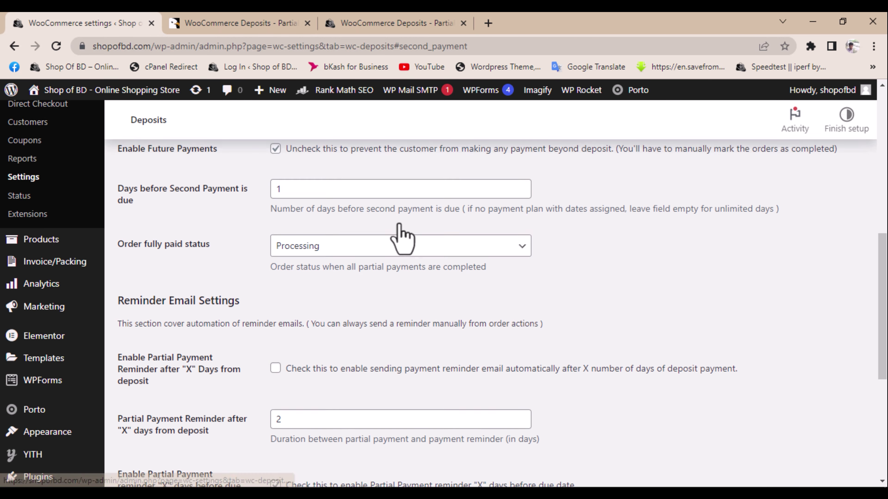
{"action": "scroll", "coordinate": [402, 238], "scroll_direction": "up", "scroll_amount": 3}
{"action": "left_click", "coordinate": [565, 226]}
{"action": "scroll", "coordinate": [629, 234], "scroll_direction": "up", "scroll_amount": 3}
{"action": "left_click", "coordinate": [626, 224]}
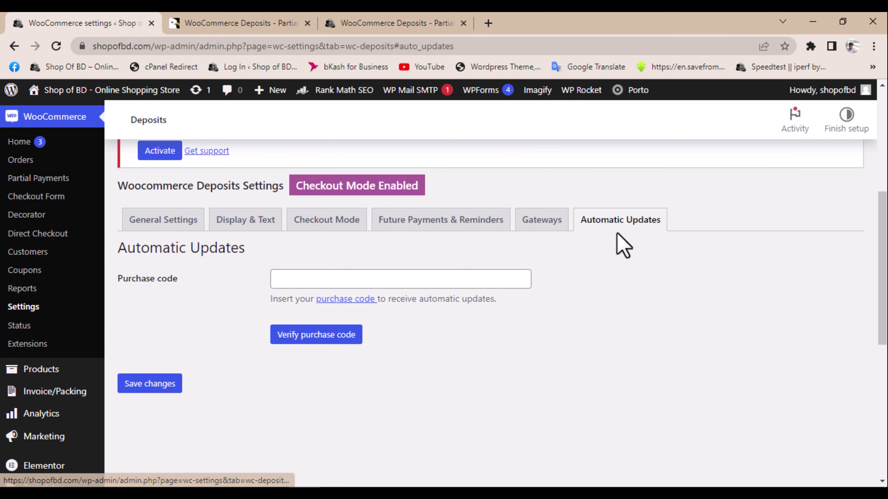
Revisit the Gateways, Future Payments, Checkout Mode and Display & Text settings
{"action": "left_click", "coordinate": [524, 226]}
{"action": "scroll", "coordinate": [522, 238], "scroll_direction": "up", "scroll_amount": 3}
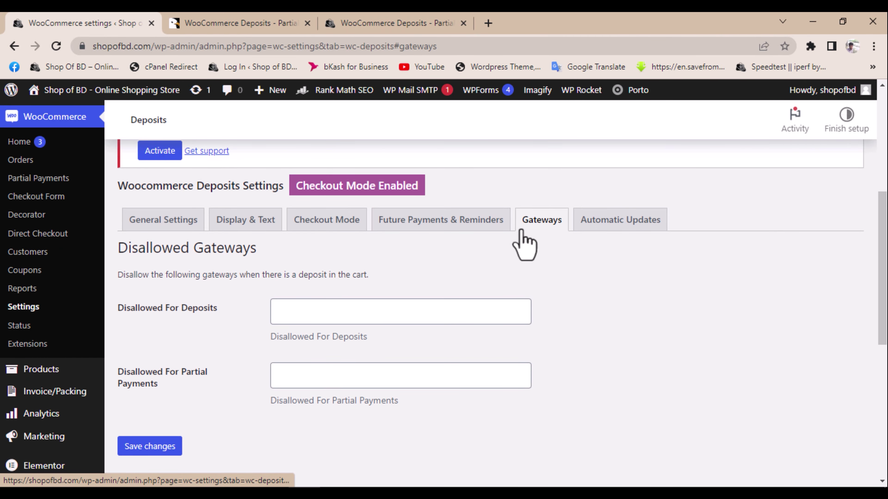
{"action": "left_click", "coordinate": [410, 224]}
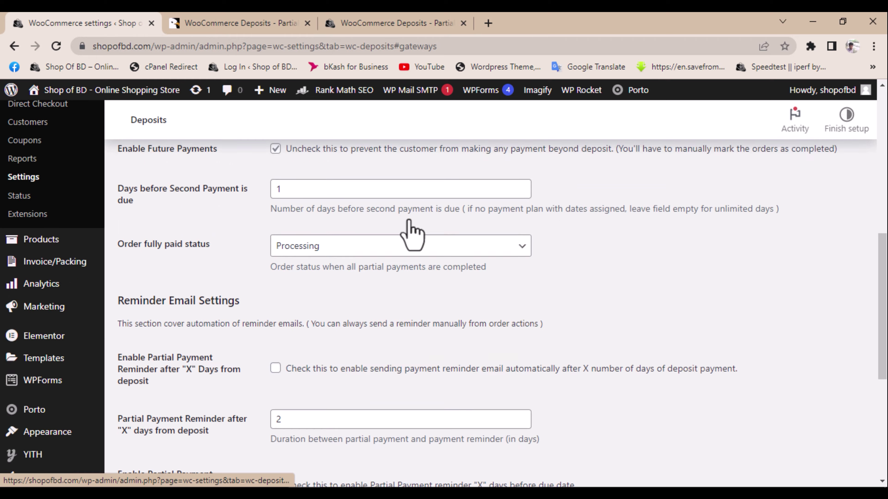
{"action": "scroll", "coordinate": [410, 231], "scroll_direction": "up", "scroll_amount": 3}
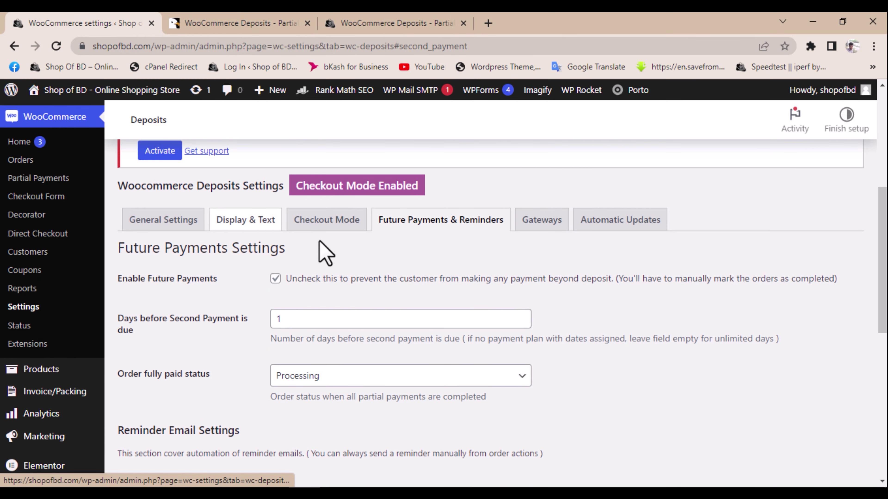
{"action": "scroll", "coordinate": [349, 262], "scroll_direction": "down", "scroll_amount": 8}
{"action": "scroll", "coordinate": [402, 406], "scroll_direction": "down", "scroll_amount": 2}
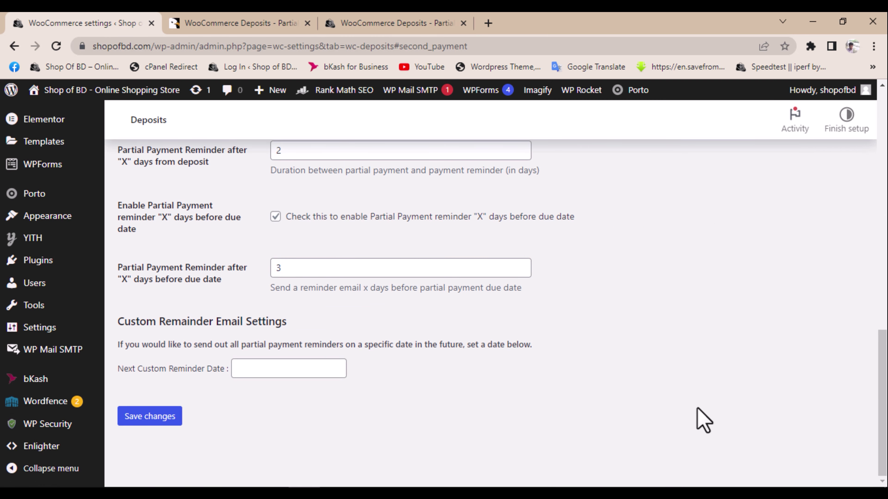
{"action": "scroll", "coordinate": [703, 420], "scroll_direction": "up", "scroll_amount": 10}
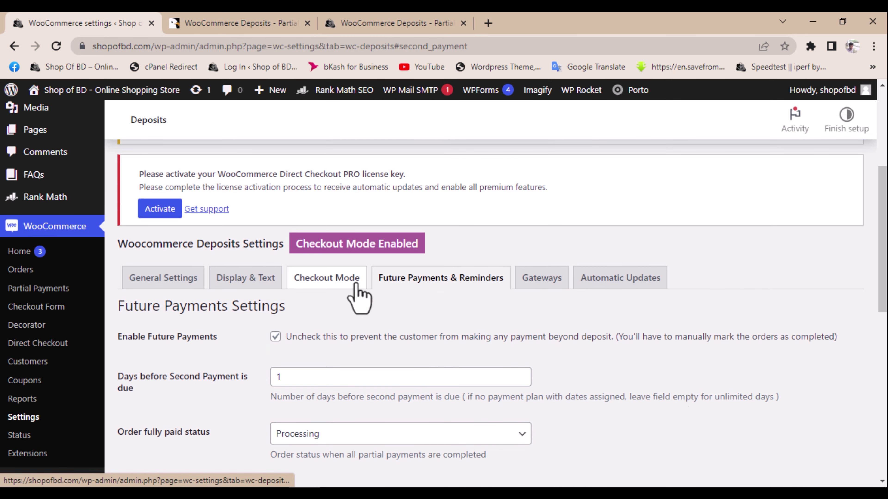
{"action": "left_click", "coordinate": [351, 283]}
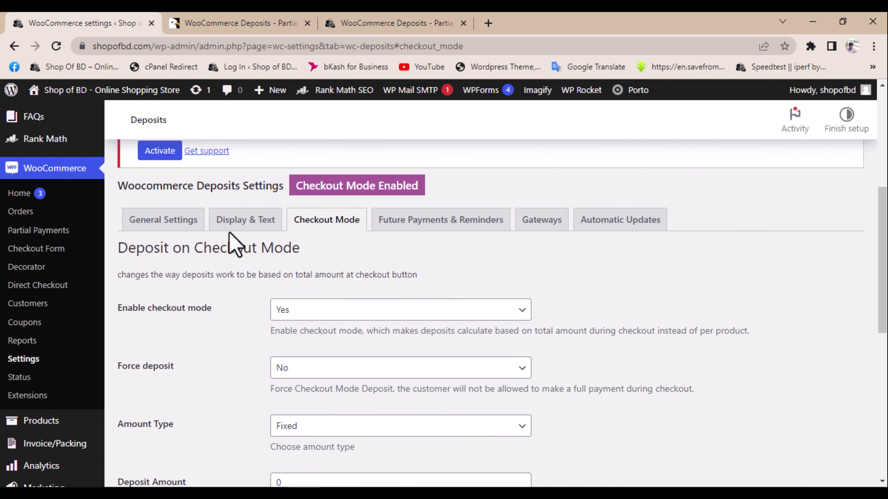
{"action": "left_click", "coordinate": [234, 224]}
{"action": "scroll", "coordinate": [252, 335], "scroll_direction": "down", "scroll_amount": 15}
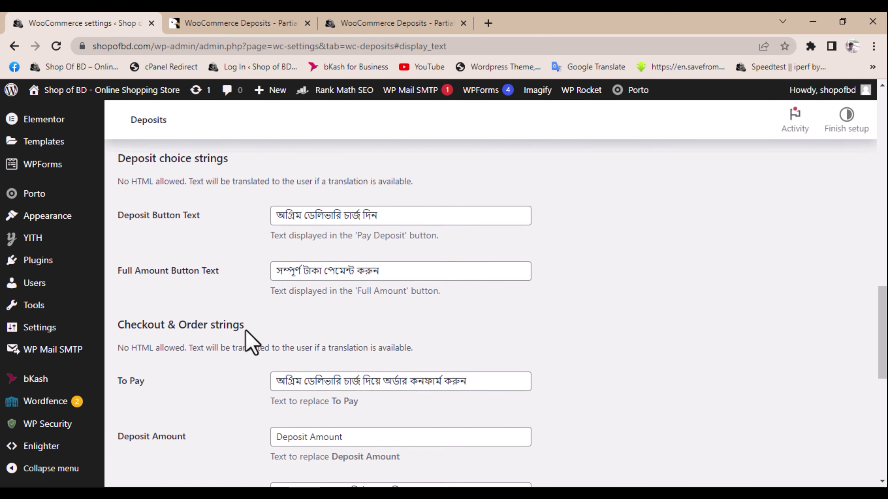
{"action": "scroll", "coordinate": [248, 343], "scroll_direction": "down", "scroll_amount": 9}
{"action": "scroll", "coordinate": [248, 343], "scroll_direction": "up", "scroll_amount": 8}
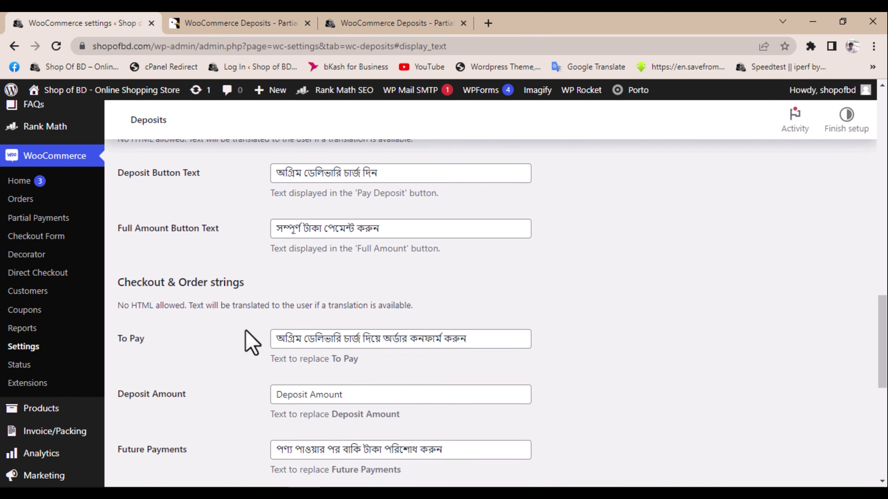
{"action": "scroll", "coordinate": [266, 332], "scroll_direction": "up", "scroll_amount": 15}
Confirm the disallowed gateways list stays empty, recheck General settings, then return to the product page
{"action": "left_click", "coordinate": [545, 319]}
{"action": "scroll", "coordinate": [545, 350], "scroll_direction": "up", "scroll_amount": 3}
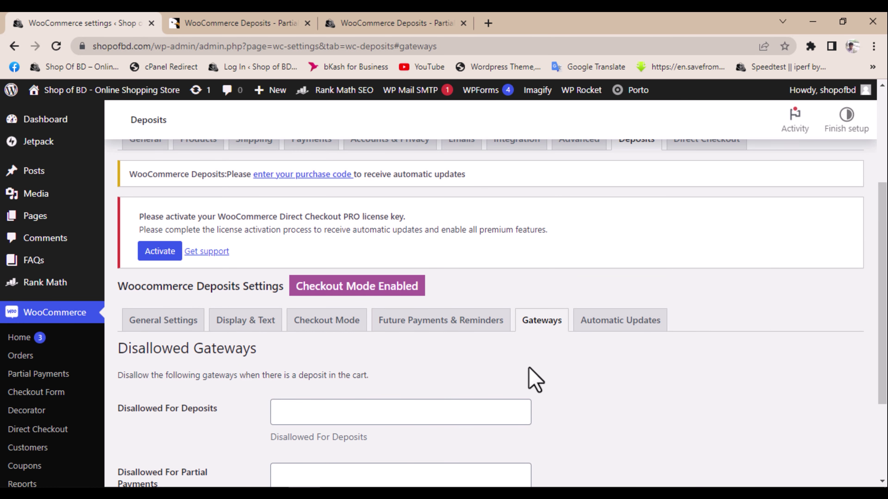
{"action": "scroll", "coordinate": [540, 388], "scroll_direction": "down", "scroll_amount": 2}
{"action": "left_click", "coordinate": [340, 411]}
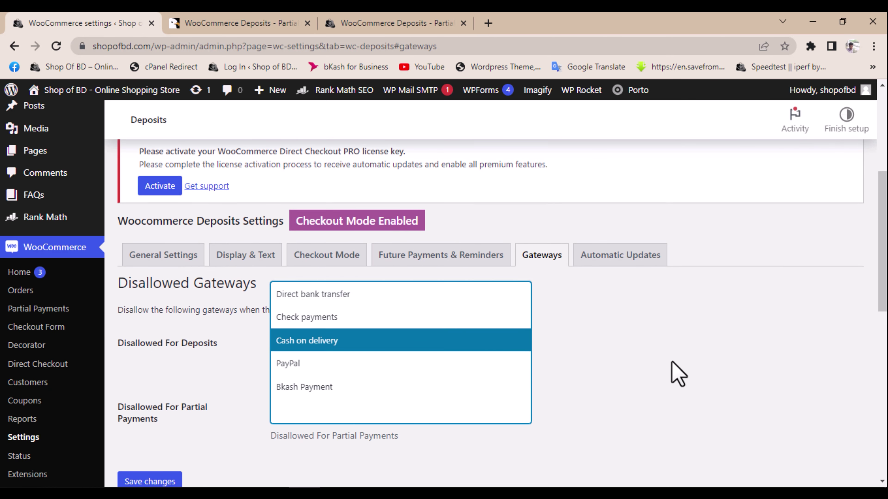
{"action": "left_click", "coordinate": [580, 324]}
{"action": "left_click", "coordinate": [184, 256]}
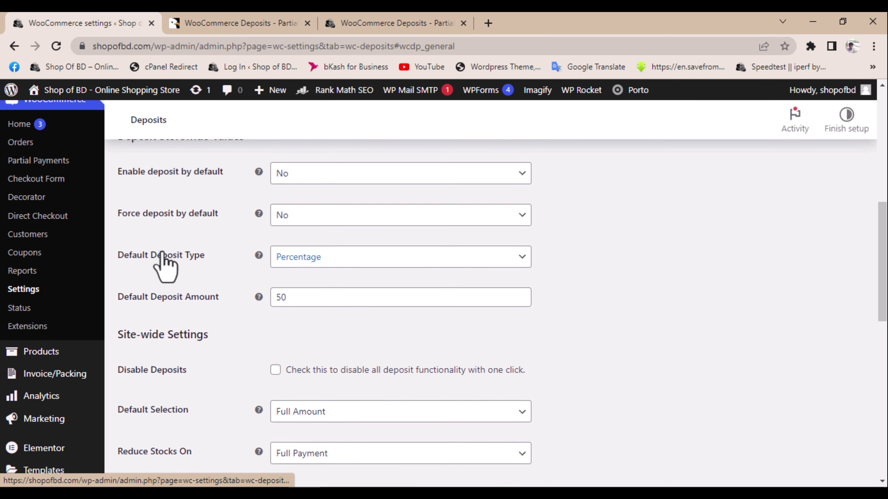
{"action": "scroll", "coordinate": [180, 338], "scroll_direction": "down", "scroll_amount": 2}
{"action": "scroll", "coordinate": [180, 342], "scroll_direction": "down", "scroll_amount": 2}
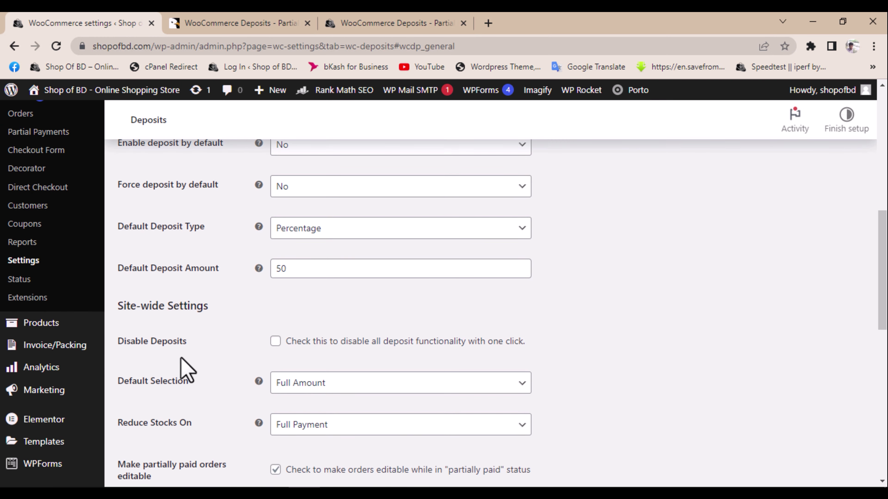
{"action": "left_click", "coordinate": [338, 24]}
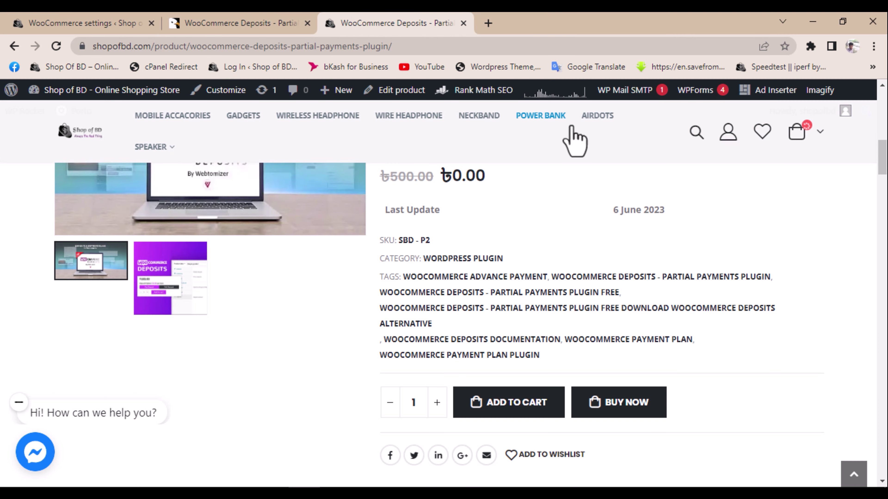
Buy the plugin and choose the 'অগ্রিম ডেলিভারি চার্জ দিন' deposit, paying ৳60.00 now
{"action": "left_click", "coordinate": [579, 408]}
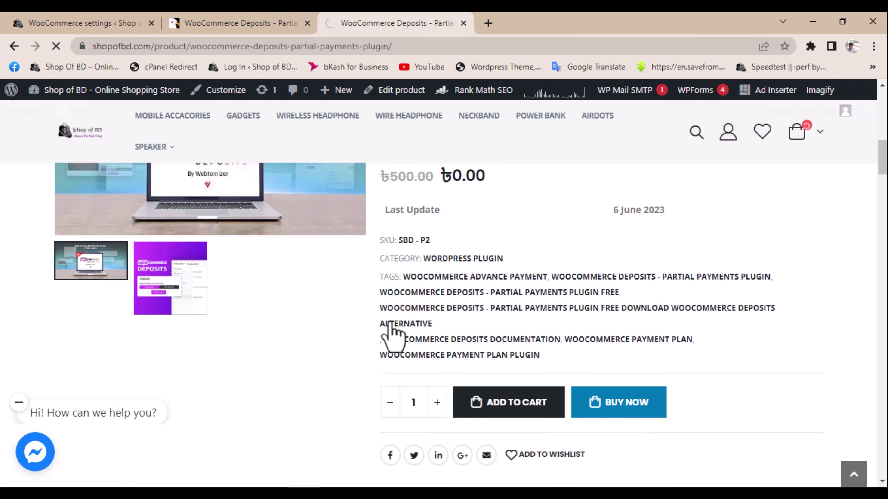
{"action": "scroll", "coordinate": [290, 241], "scroll_direction": "down", "scroll_amount": 10}
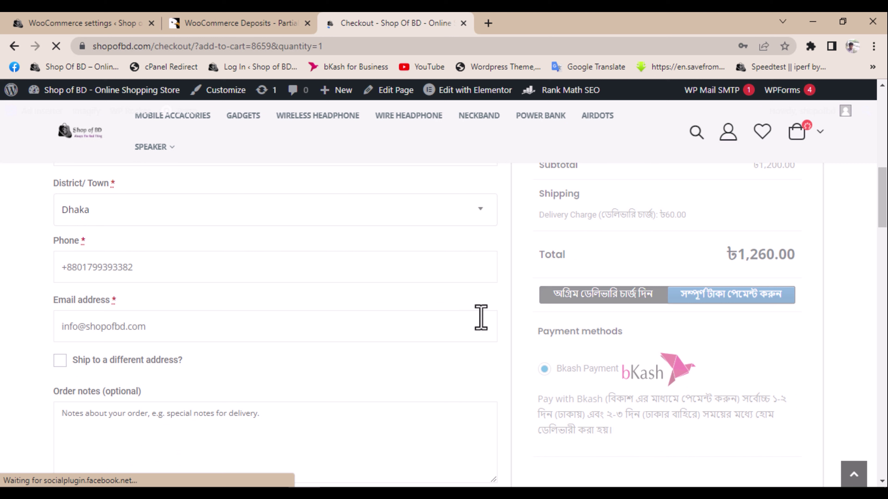
{"action": "left_click", "coordinate": [556, 300]}
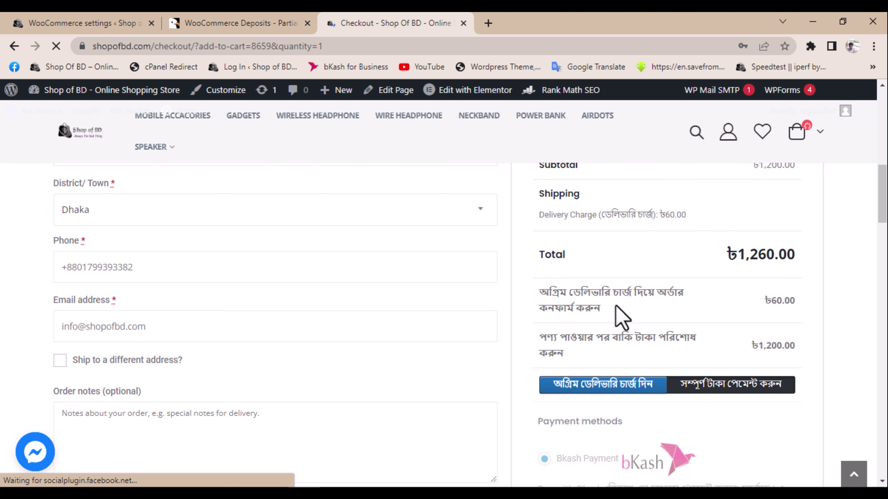